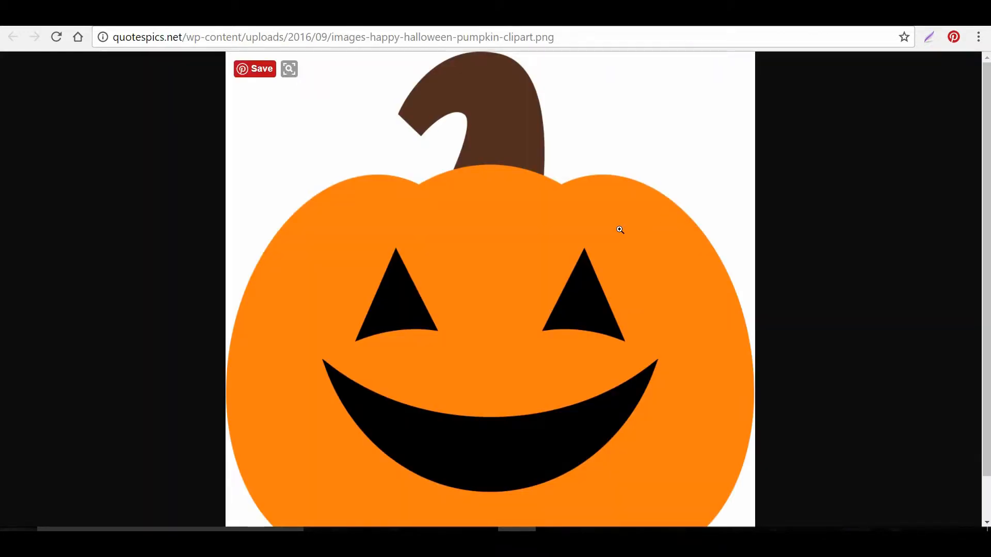
# Step: Copy the smiling jack-o'-lantern clipart image to the clipboard from its context menu
pyautogui.rightClick(618, 231)
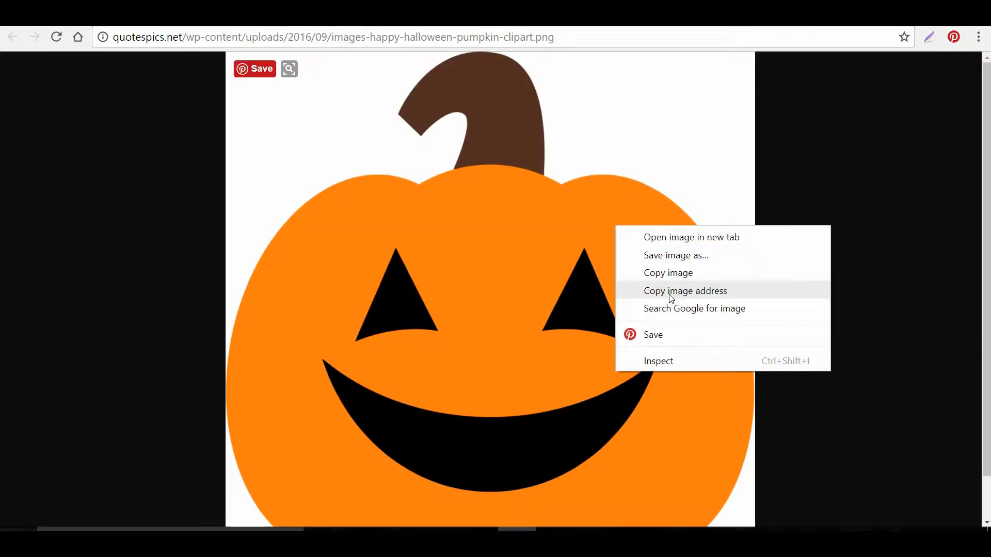
pyautogui.click(670, 275)
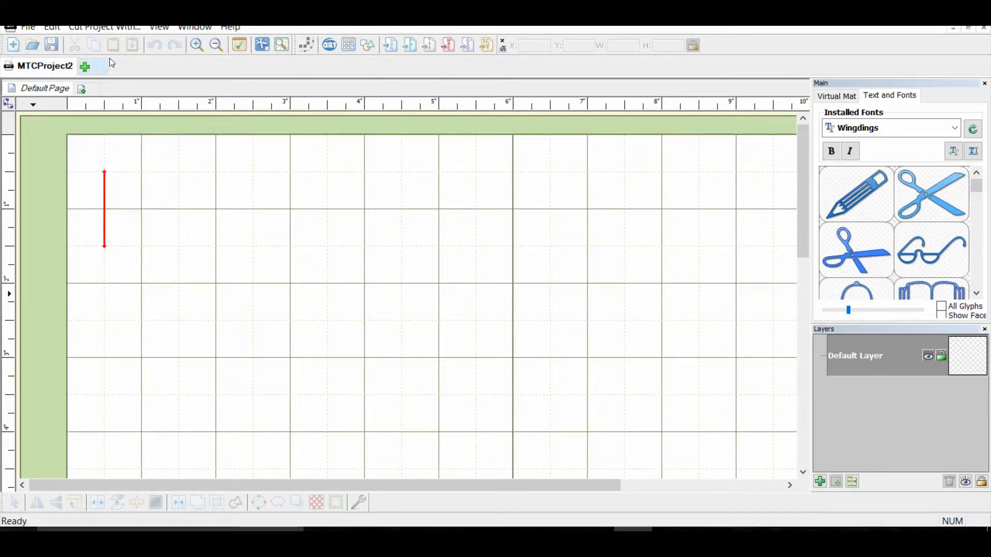
# Step: Pixel-trace the pasted clipboard pumpkin and import the stem-and-face shapes, continuing to trace
pyautogui.click(308, 45)
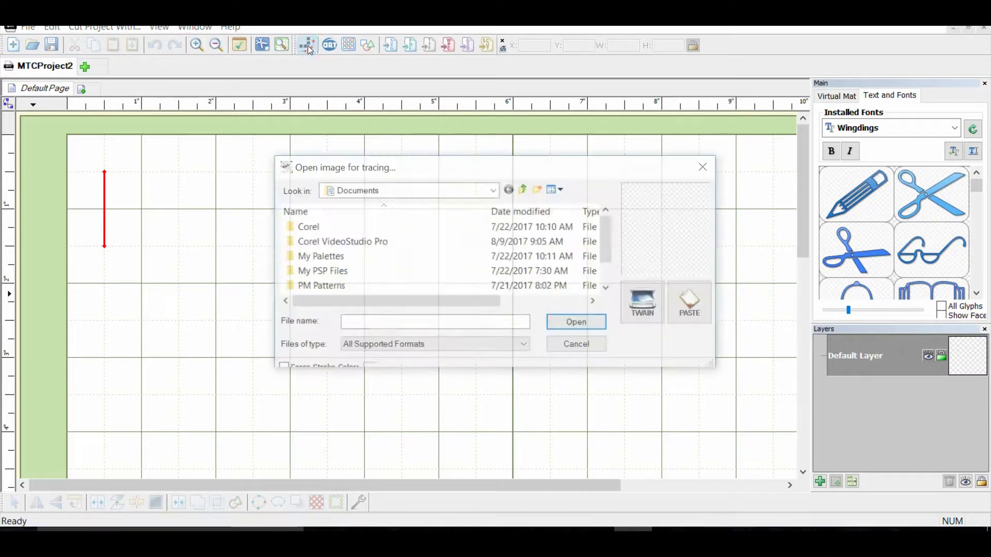
pyautogui.click(692, 304)
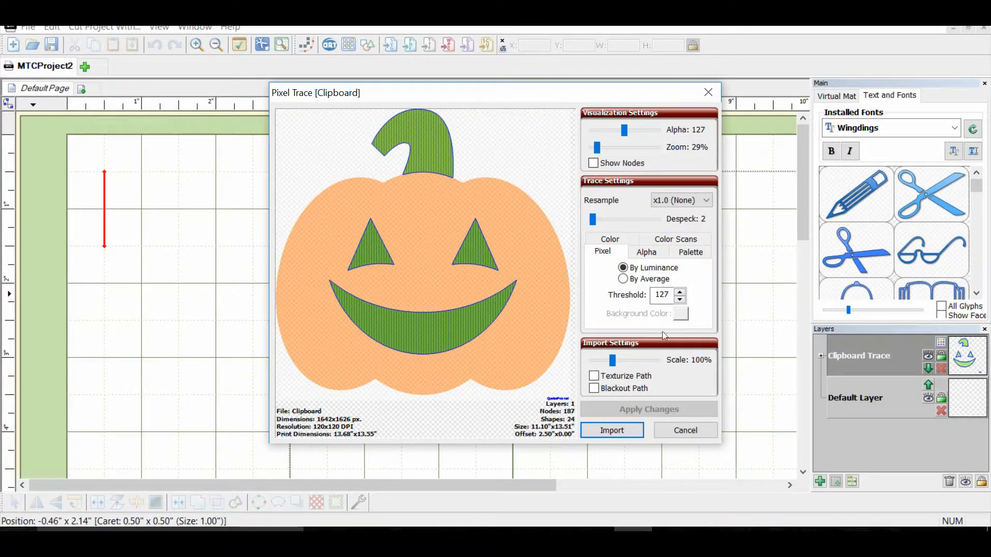
pyautogui.click(611, 431)
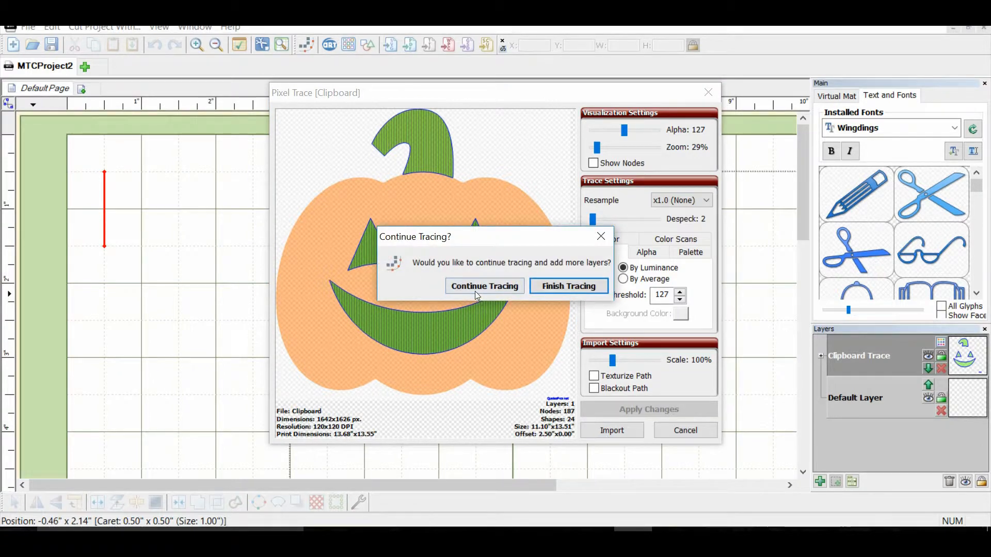
pyautogui.click(485, 285)
# Step: Colour-trace the sampled orange with Blackout Path into a solid pumpkin body and finish tracing
pyautogui.click(610, 239)
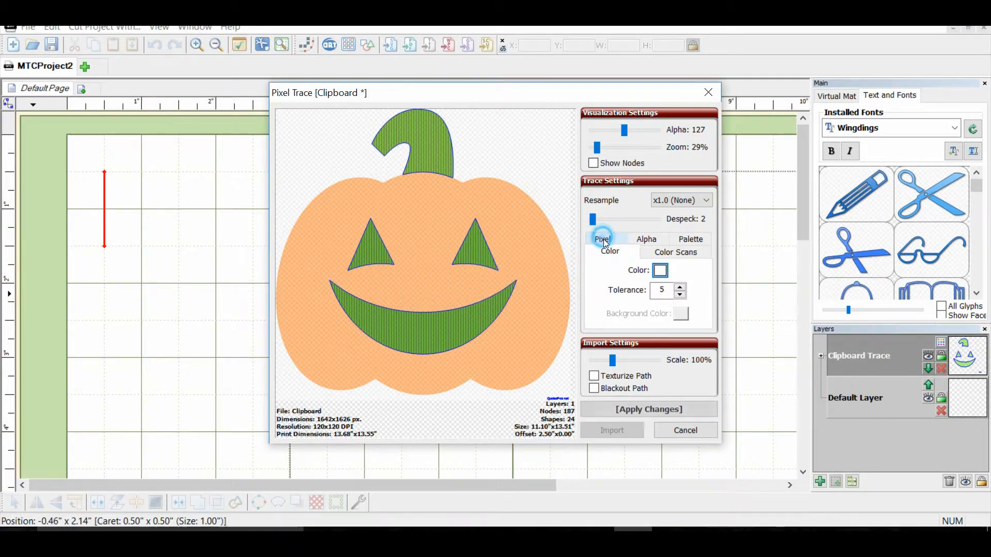
pyautogui.click(660, 270)
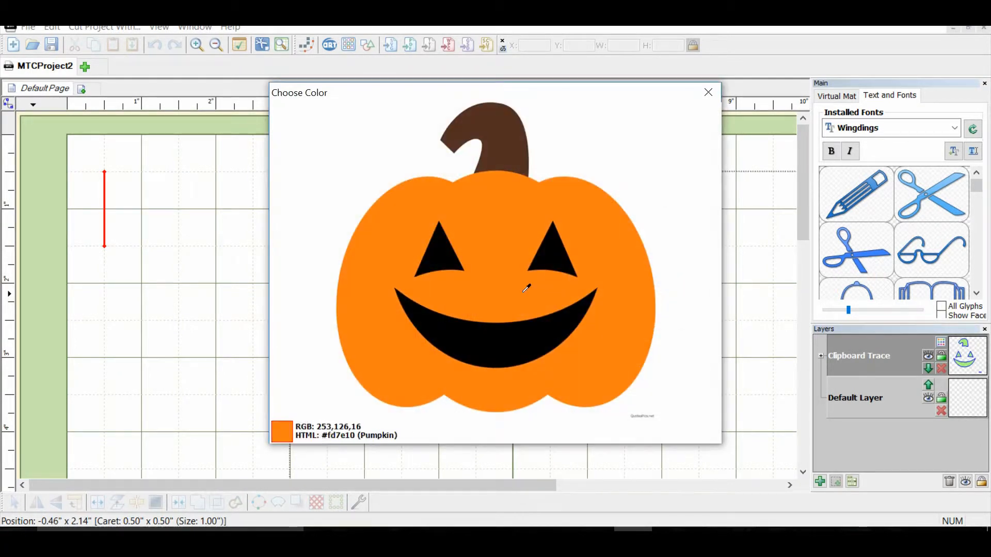
pyautogui.click(527, 283)
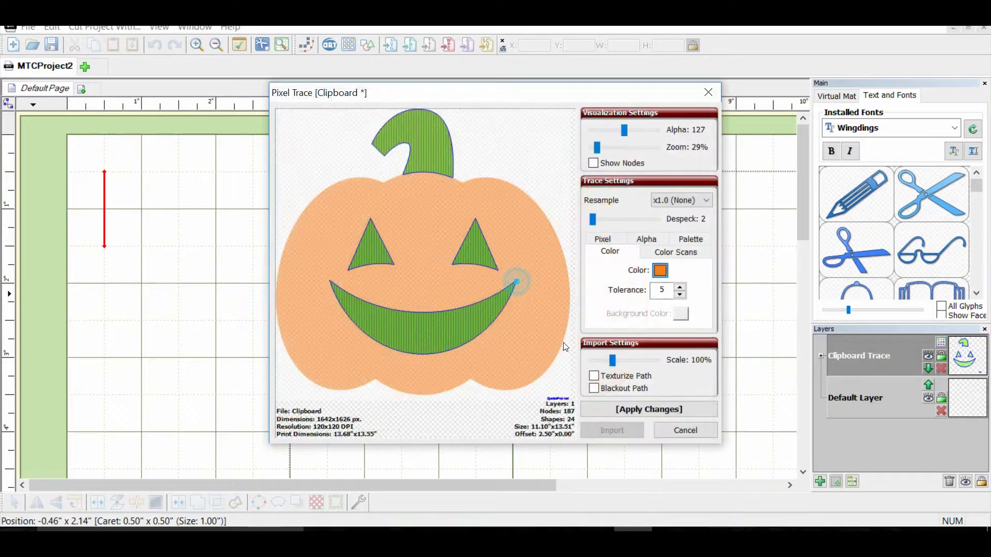
pyautogui.click(594, 388)
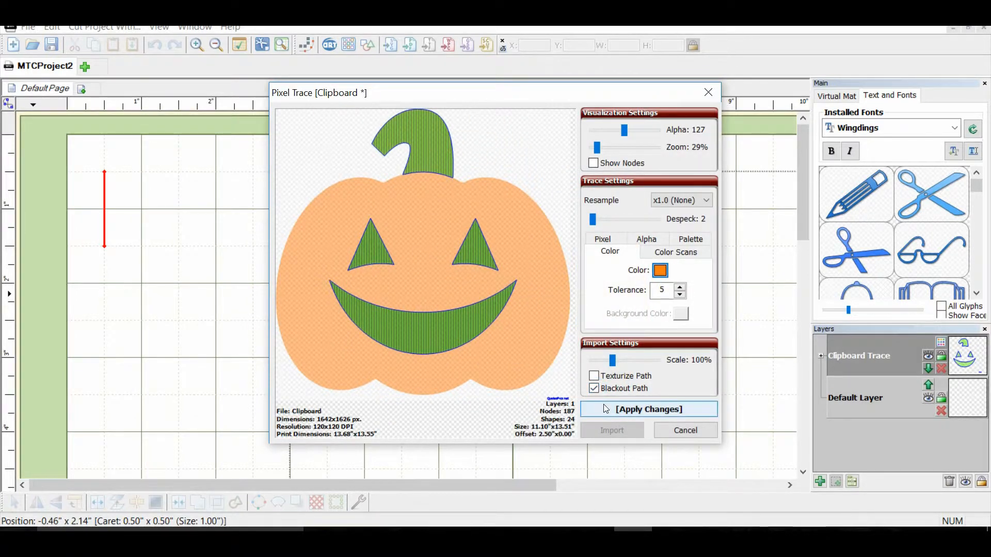
pyautogui.click(635, 409)
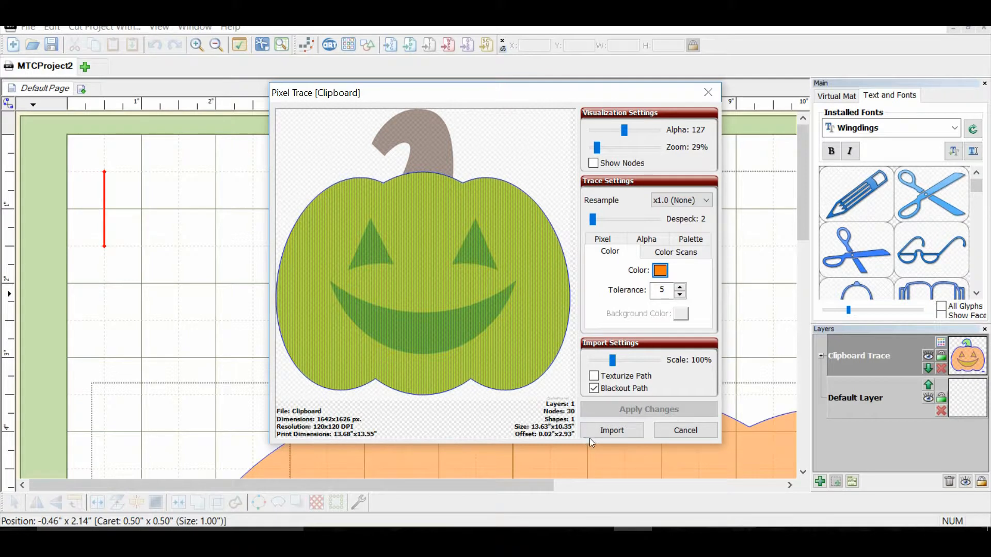
pyautogui.click(612, 431)
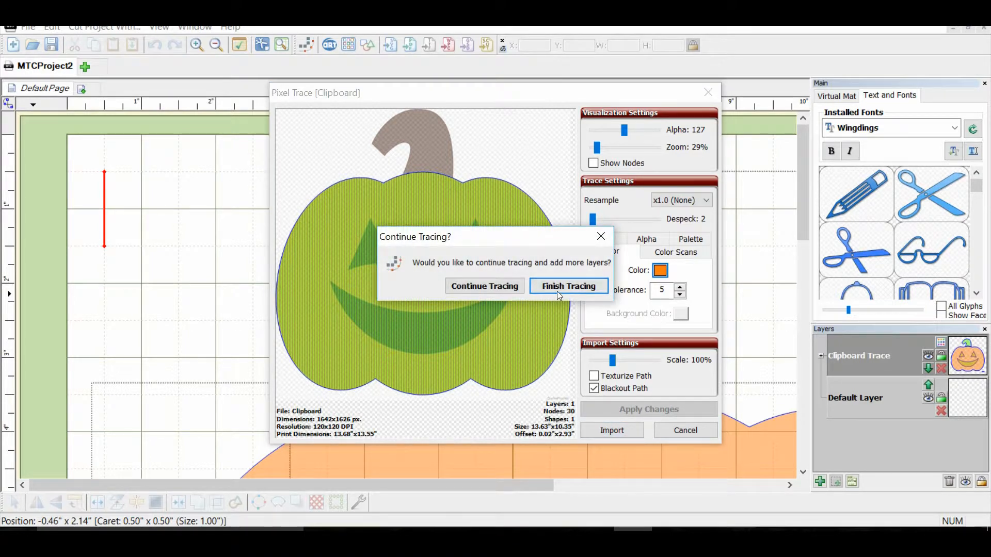
pyautogui.click(556, 291)
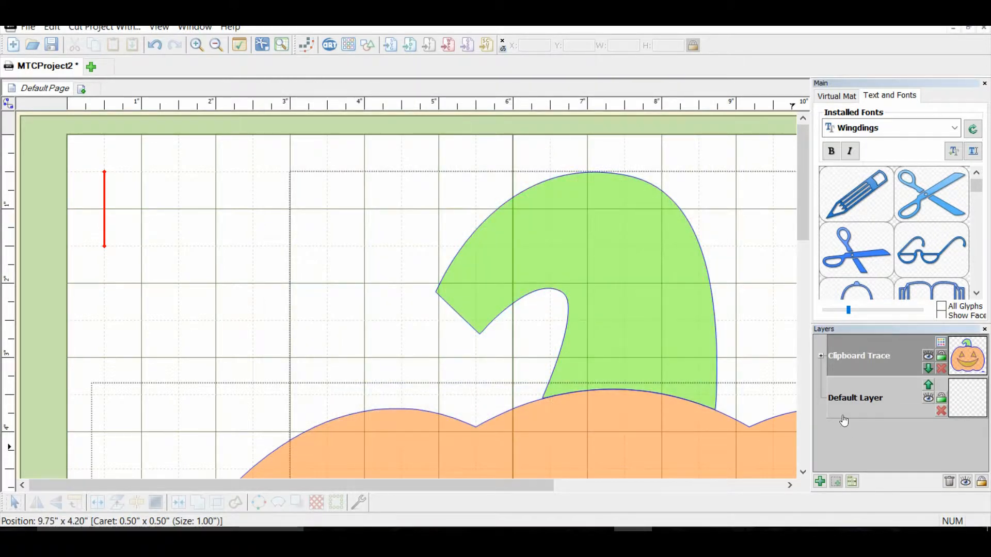
# Step: Delete the empty Default Layer and move the stem-and-face trace path onto a new layer
pyautogui.click(941, 411)
pyautogui.click(822, 356)
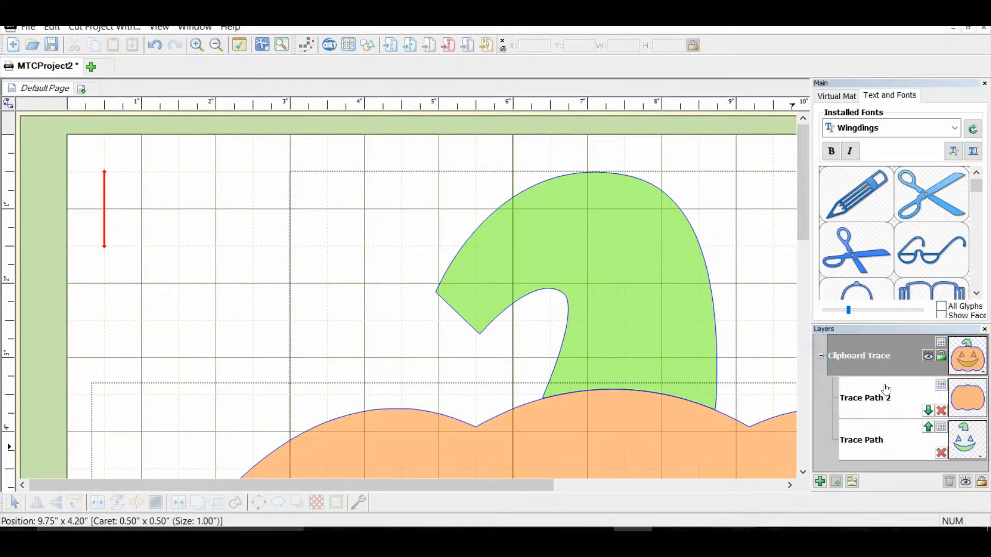
pyautogui.click(972, 447)
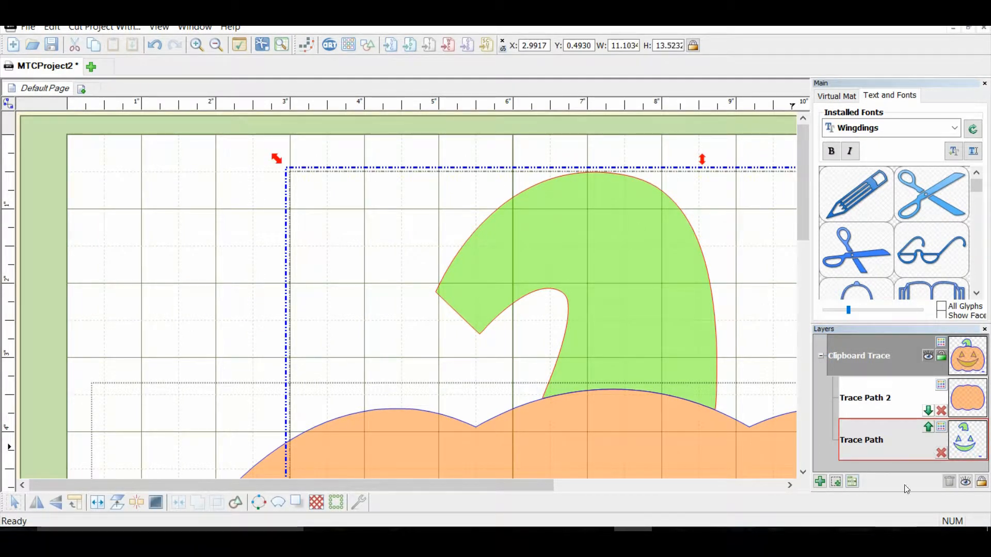
pyautogui.click(835, 482)
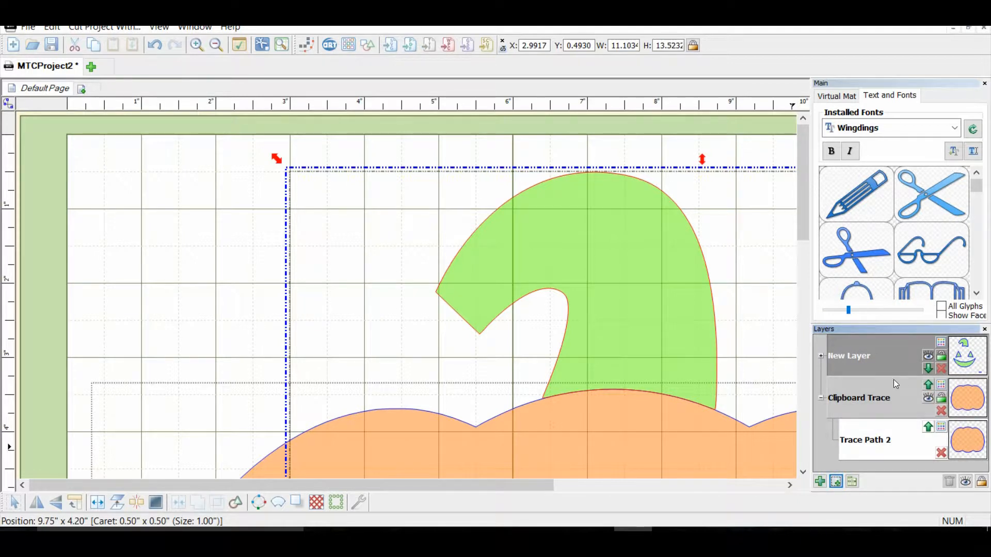
# Step: Hide the Clipboard Trace pumpkin-body layer and zoom the Virtual Mat out to show the whole mat
pyautogui.click(819, 399)
pyautogui.click(928, 398)
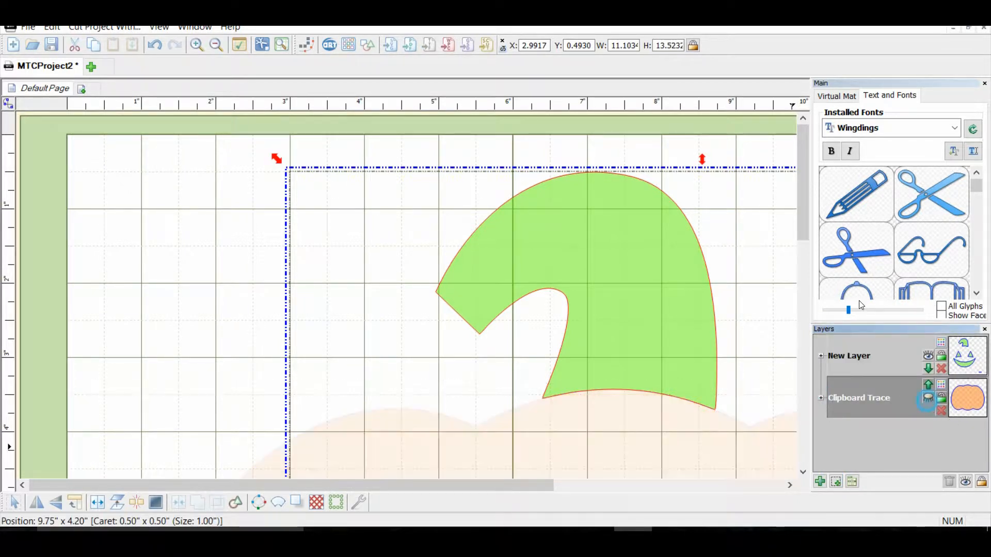
pyautogui.click(837, 94)
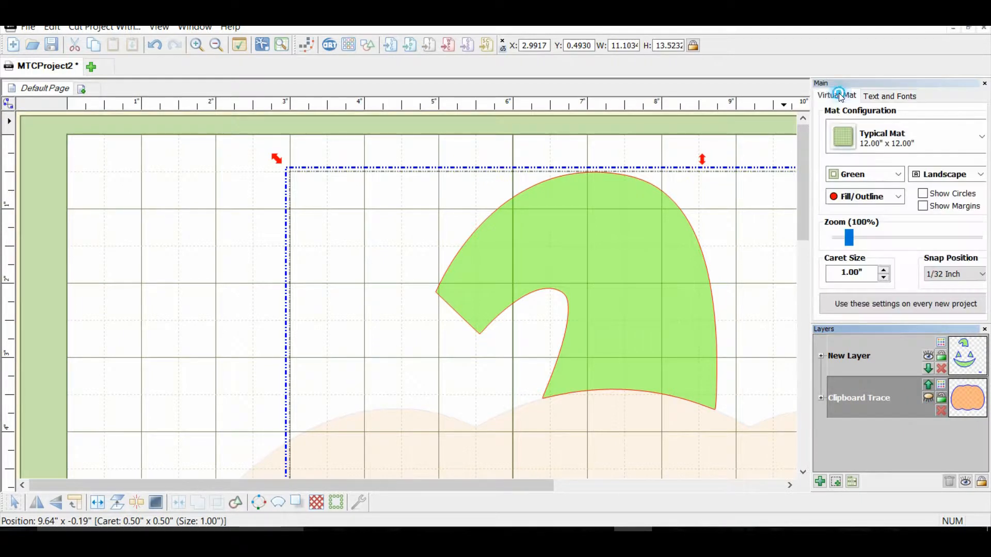
pyautogui.moveTo(848, 238); pyautogui.dragTo(841, 238)
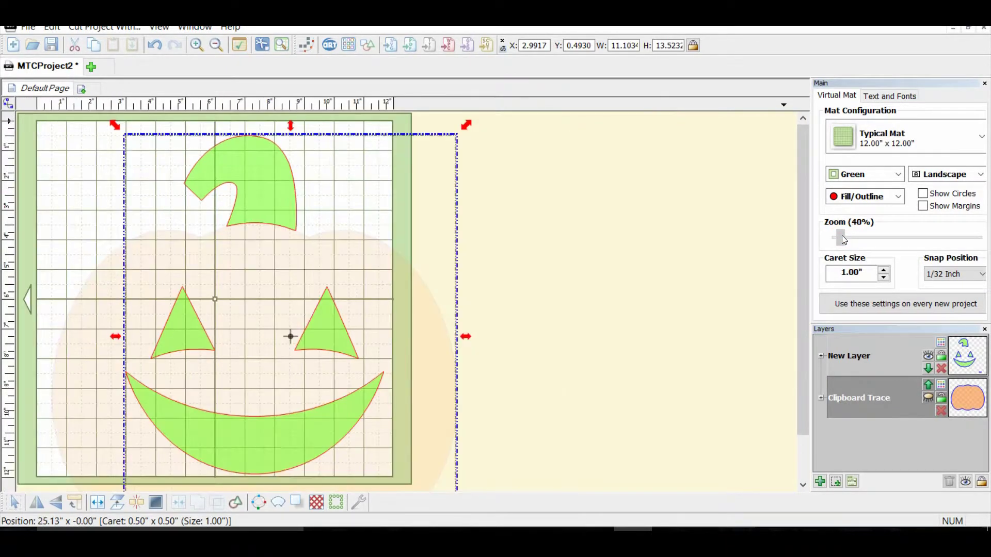
# Step: Break the face trace apart and move the stem shape onto its own new layer
pyautogui.click(135, 506)
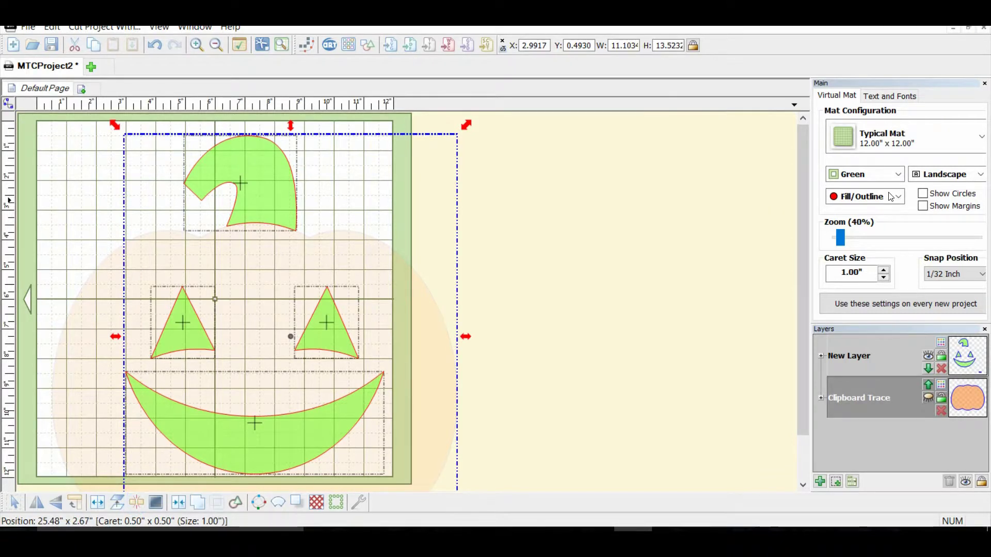
pyautogui.click(687, 270)
pyautogui.click(257, 184)
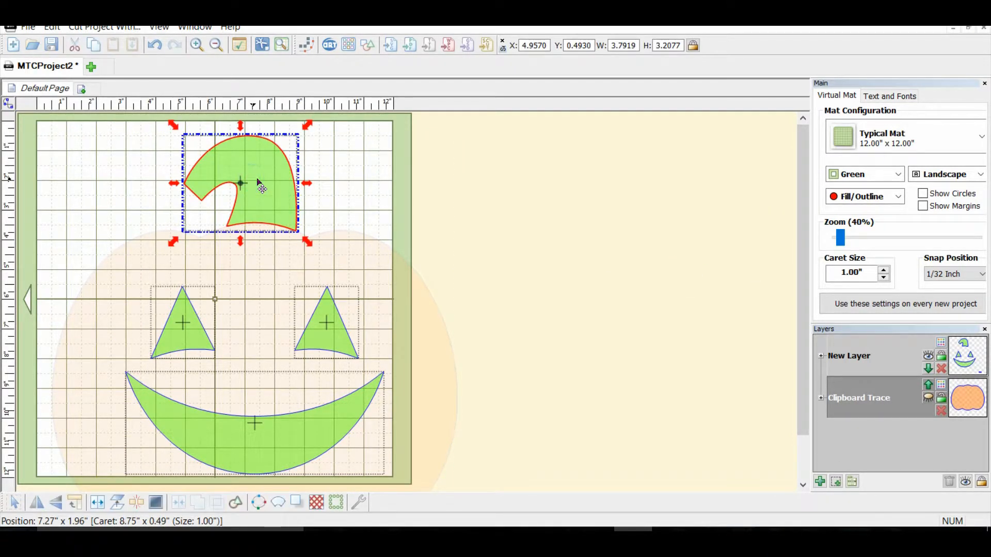
pyautogui.click(835, 482)
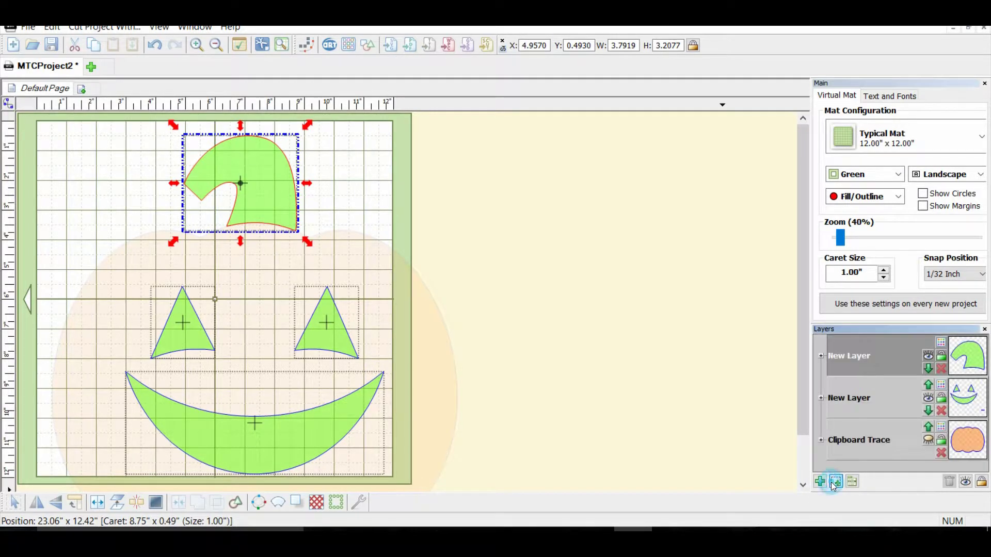
# Step: Colour the stem layer reddish-brown and the face layer dark grey, then unhide the pumpkin body
pyautogui.click(941, 343)
pyautogui.click(920, 378)
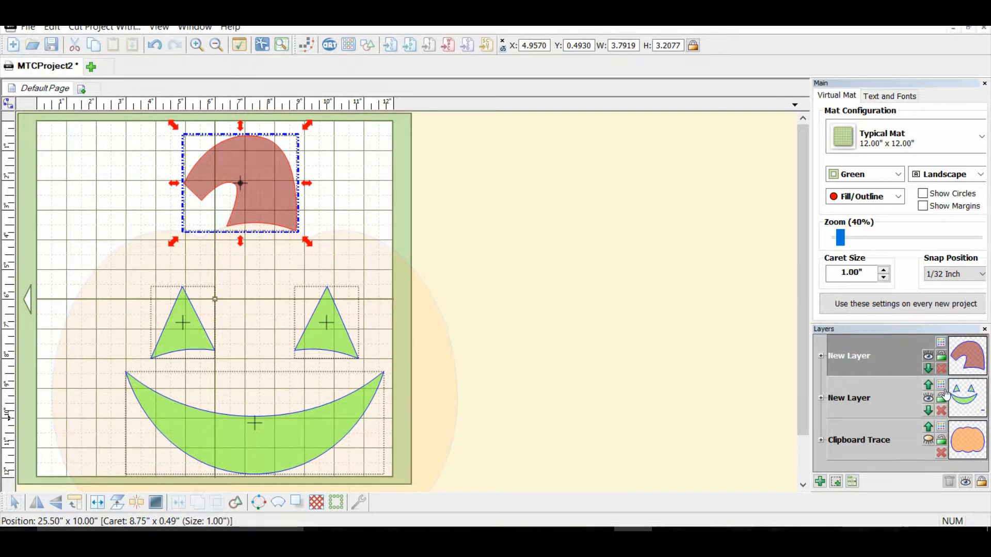
pyautogui.click(942, 387)
pyautogui.click(908, 406)
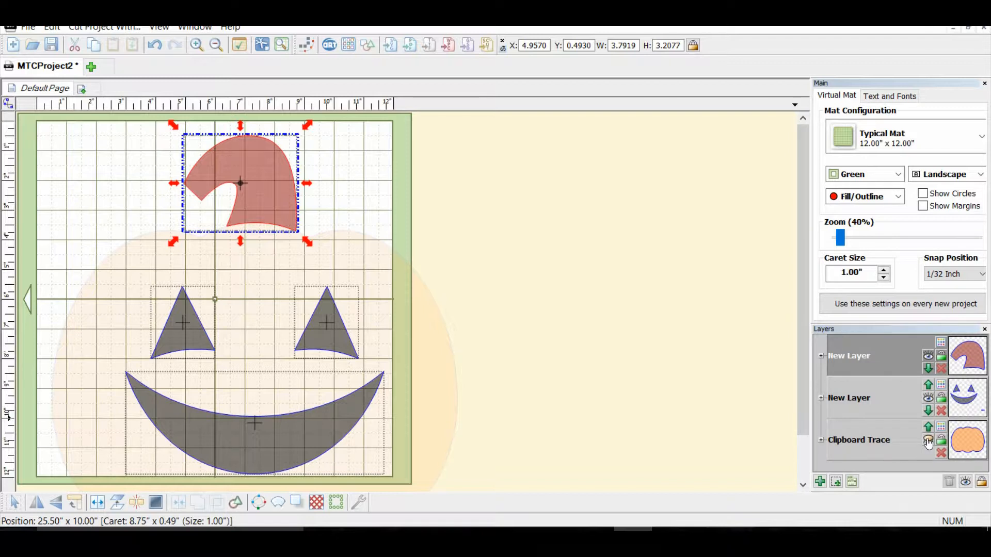
pyautogui.click(928, 442)
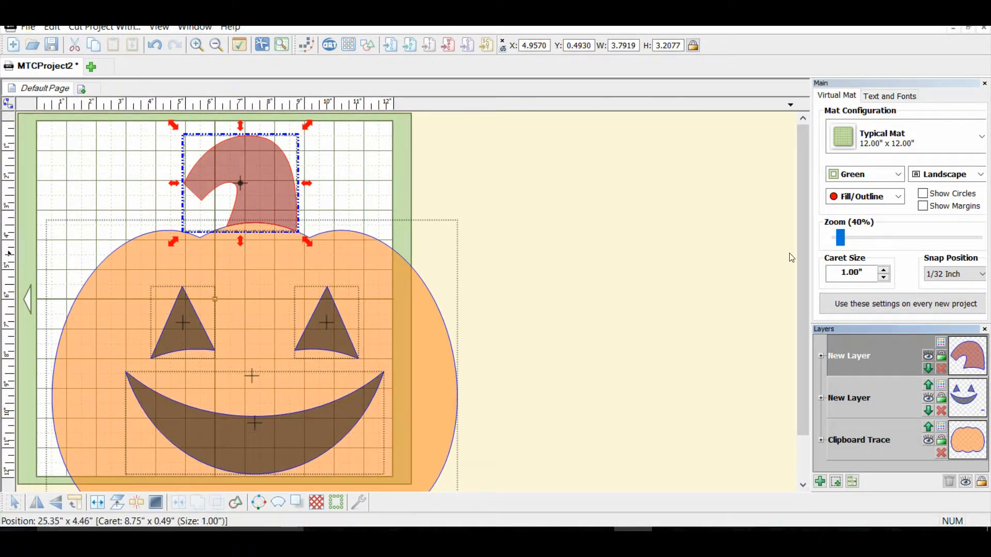
# Step: Hide the pumpkin body, marquee-select the stray item below the pumpkin and cut it away
pyautogui.click(968, 395)
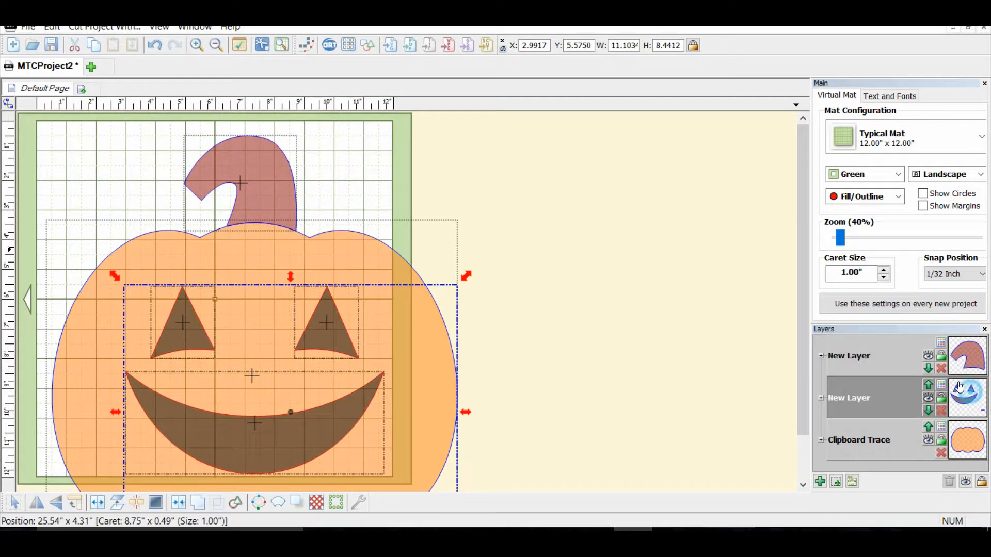
pyautogui.click(849, 355)
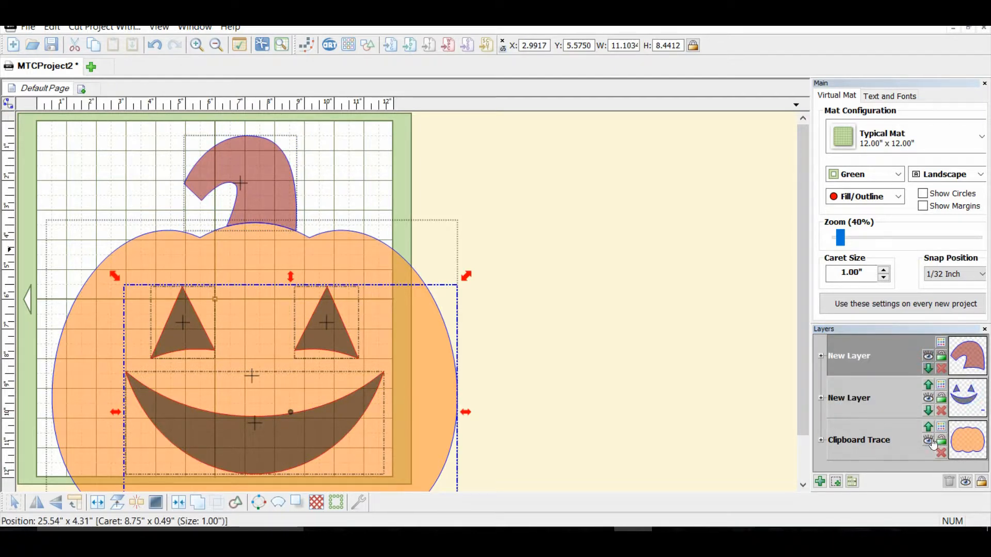
pyautogui.click(929, 440)
pyautogui.click(860, 398)
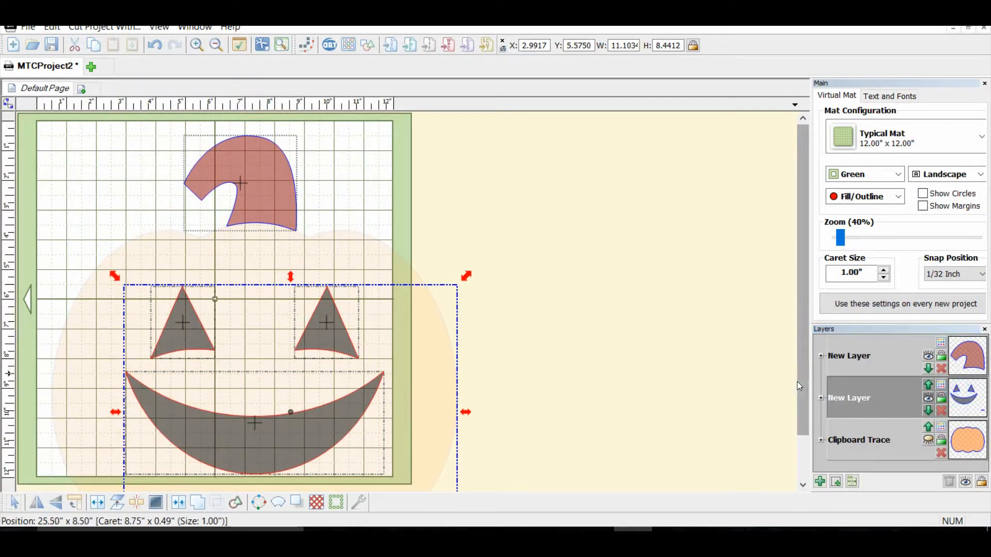
pyautogui.moveTo(806, 358); pyautogui.dragTo(806, 403)
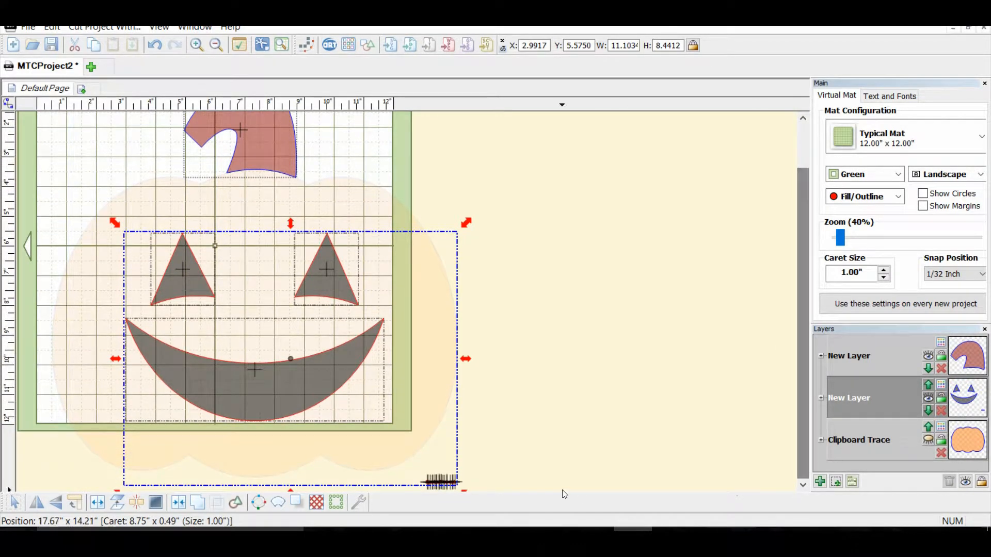
pyautogui.click(562, 487)
pyautogui.moveTo(500, 457); pyautogui.dragTo(393, 496)
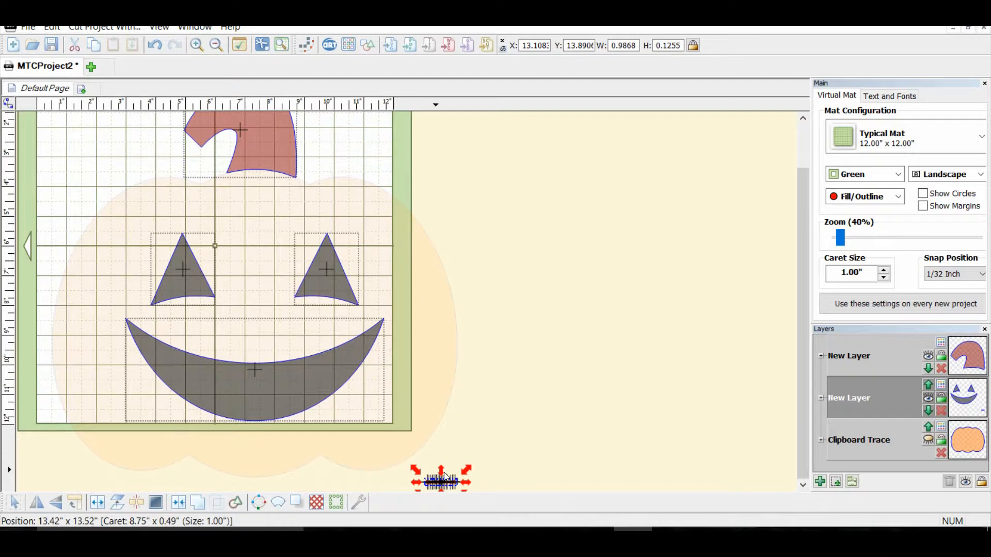
pyautogui.click(75, 47)
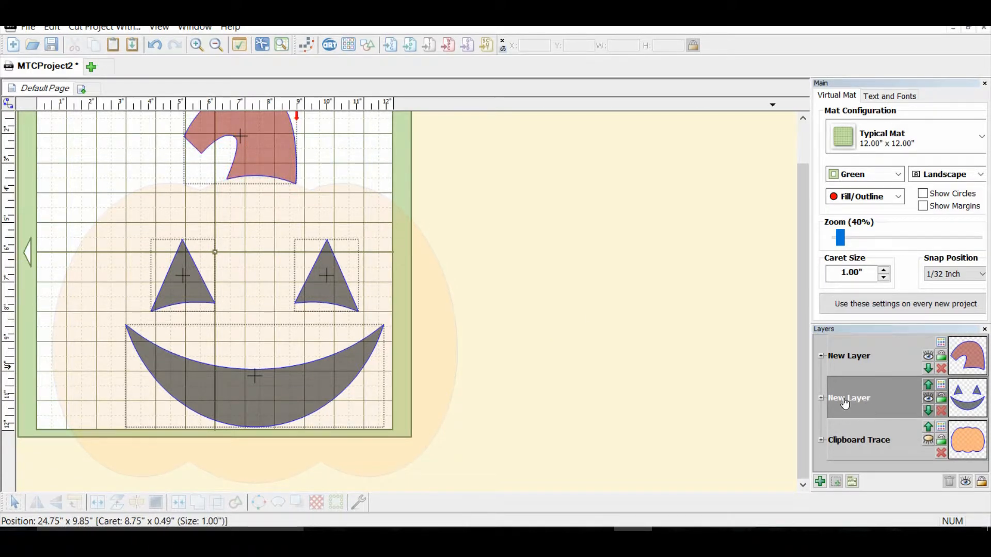
# Step: Join the eyes and mouth into one shape and show the orange pumpkin body layer again
pyautogui.click(968, 398)
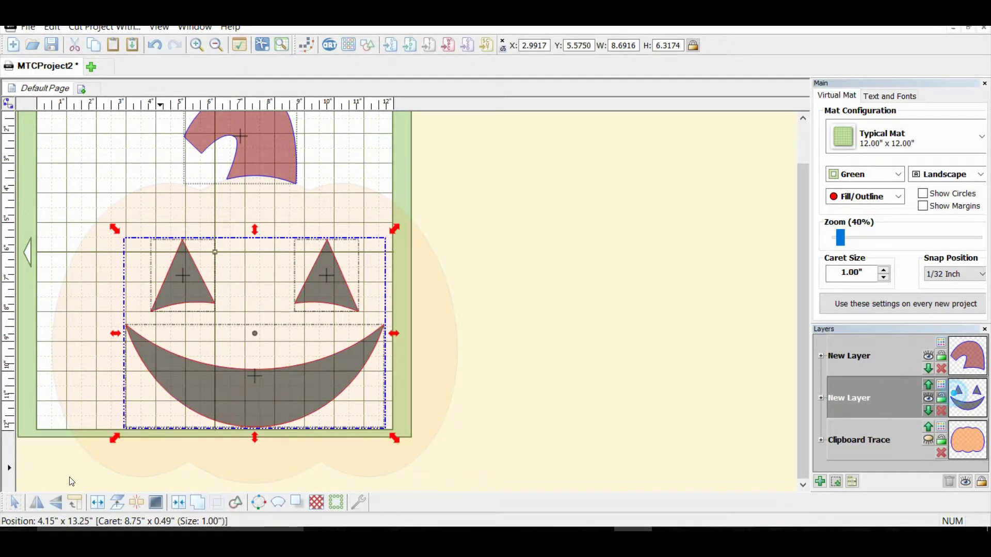
pyautogui.click(182, 505)
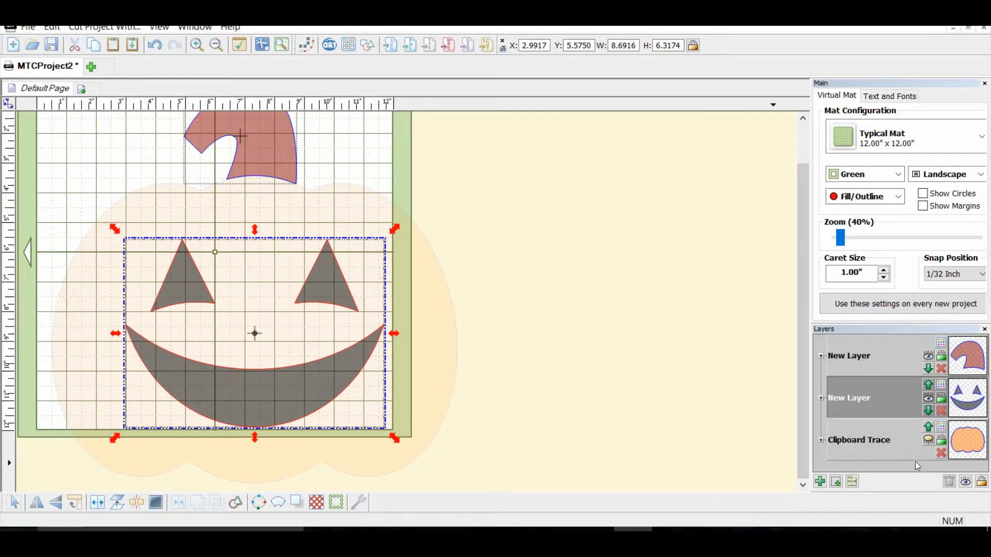
pyautogui.click(927, 439)
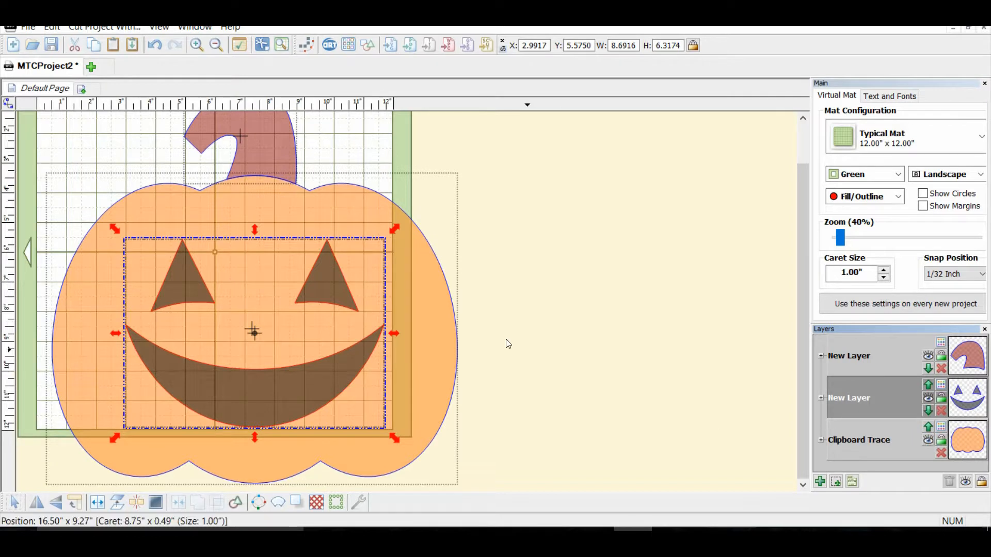
pyautogui.click(554, 339)
pyautogui.click(554, 465)
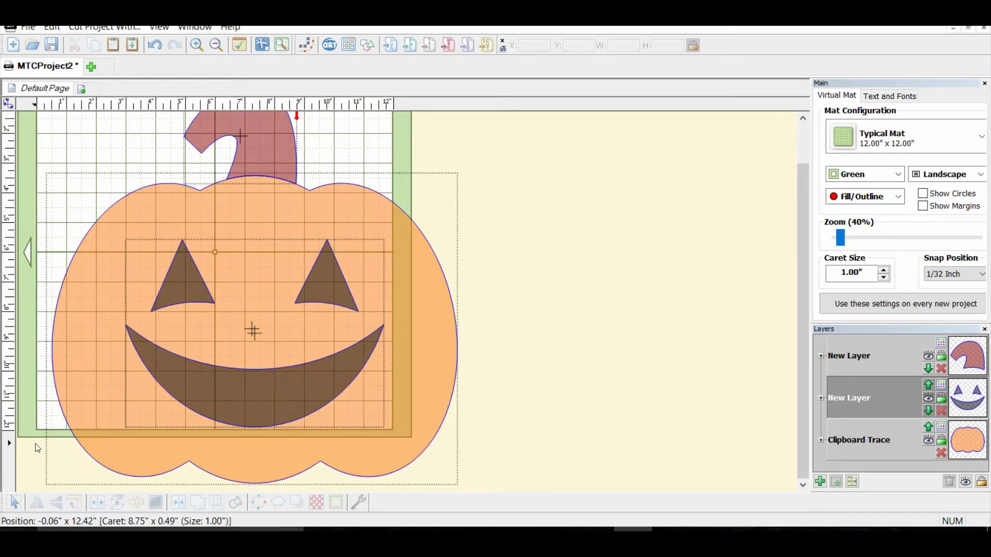
# Step: Select all shapes, set width 4 inches, then drag slightly larger to about 4.47 by 4.31 inches
pyautogui.click(14, 503)
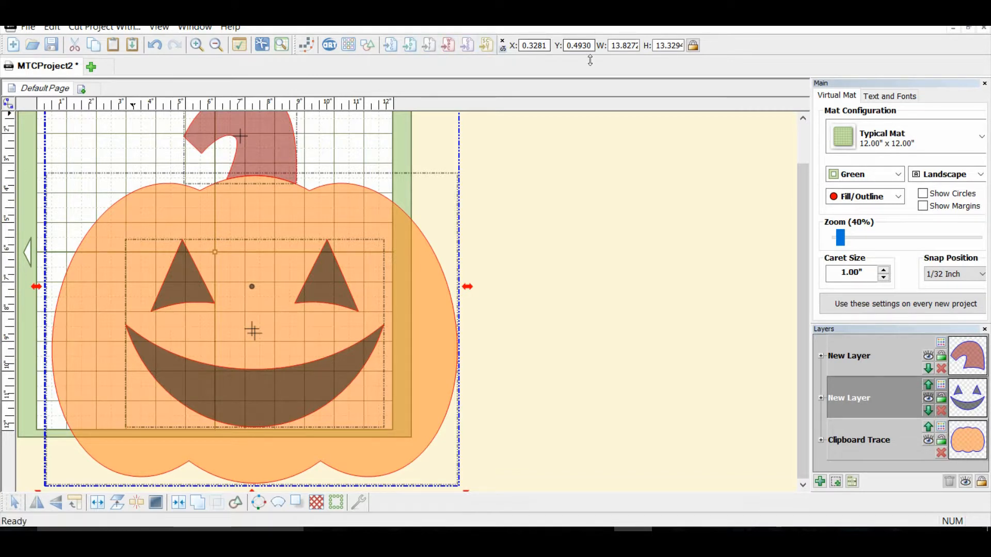
pyautogui.doubleClick(624, 44)
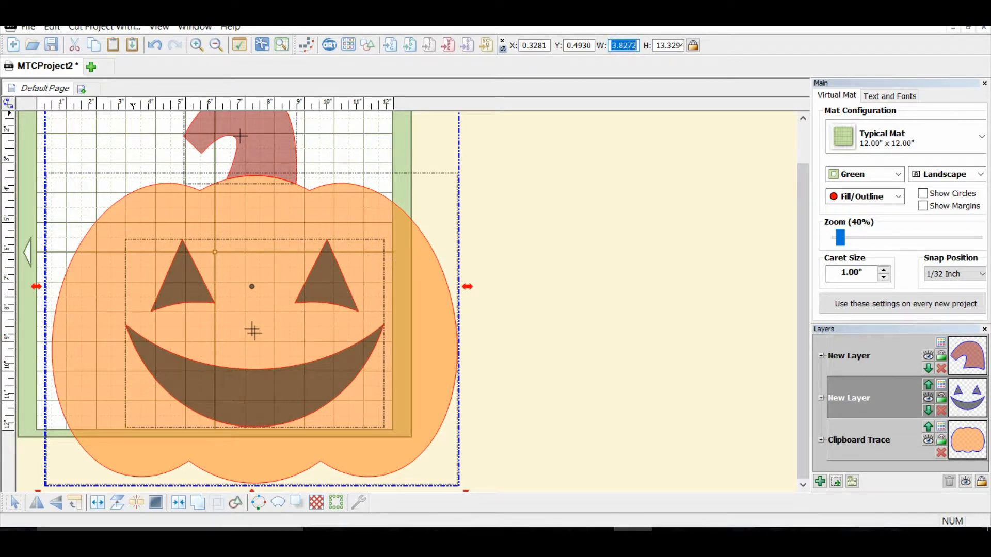
pyautogui.write('4')
pyautogui.press('Return')
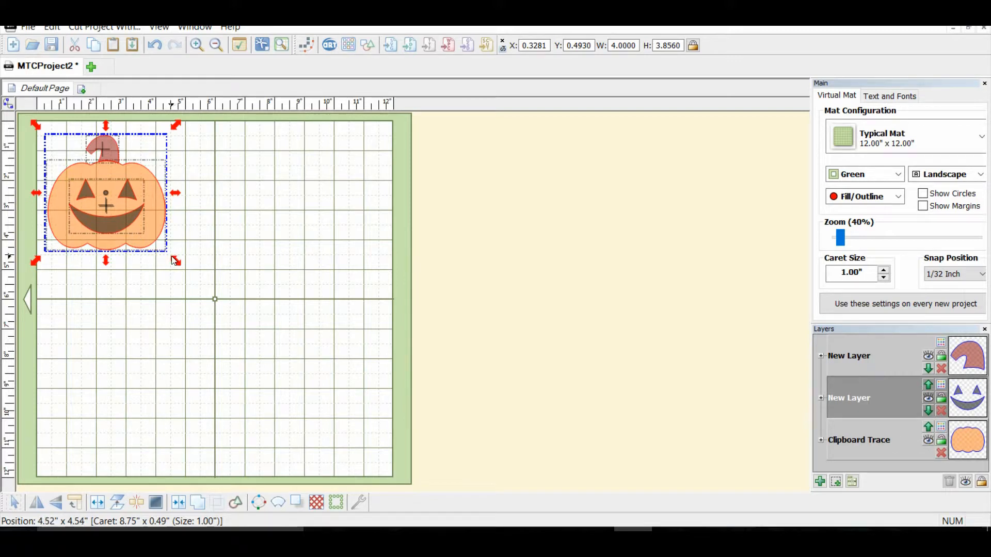
pyautogui.moveTo(175, 261); pyautogui.dragTo(191, 275)
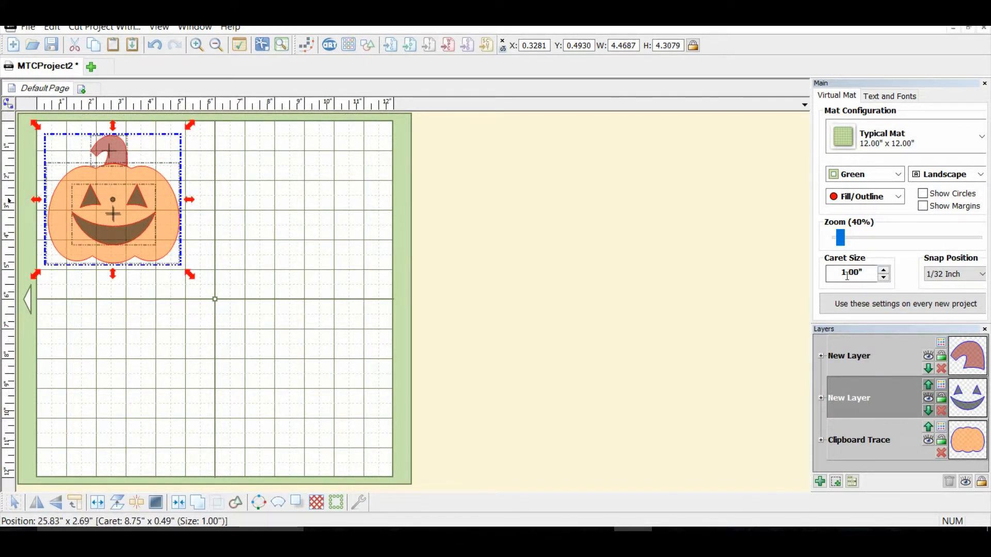
# Step: Export the selection via Sel. To SVG File as 'pumpkin' on the Desktop and confirm
pyautogui.click(28, 29)
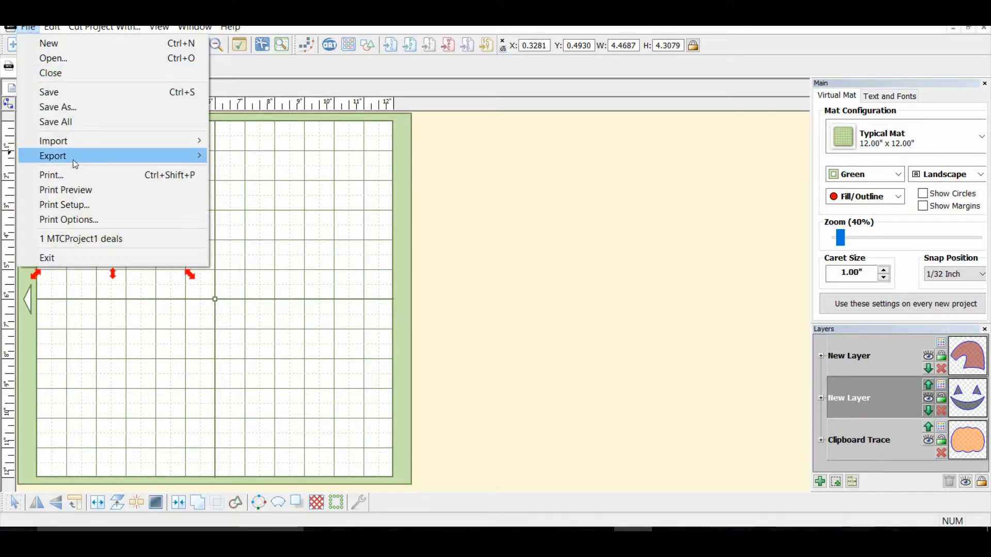
pyautogui.moveTo(53, 156)
pyautogui.click(289, 210)
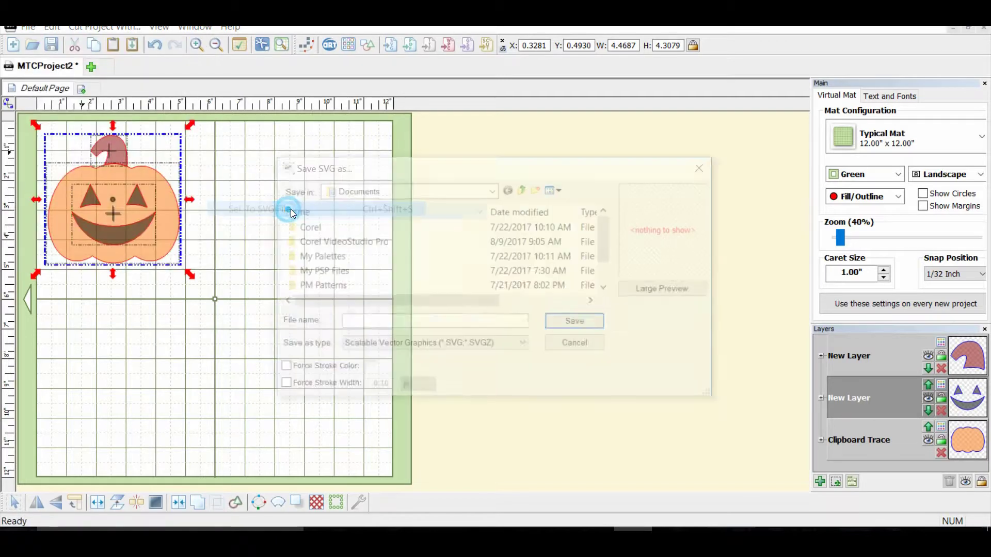
pyautogui.click(525, 190)
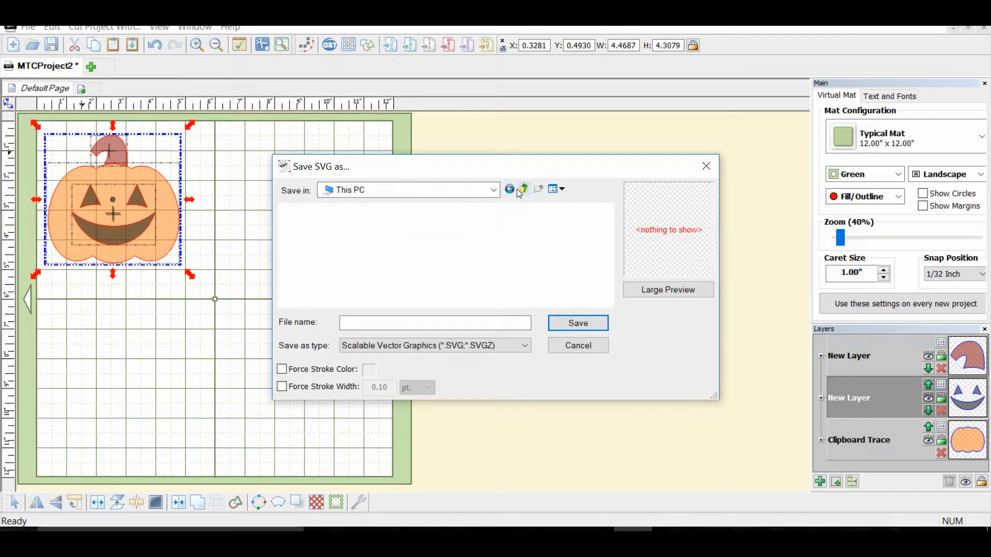
pyautogui.click(524, 189)
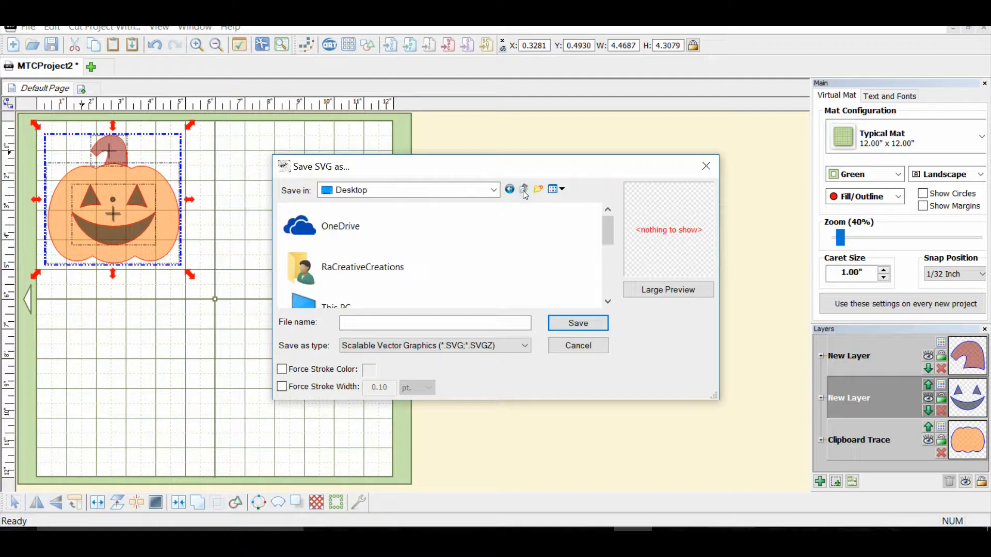
pyautogui.click(393, 324)
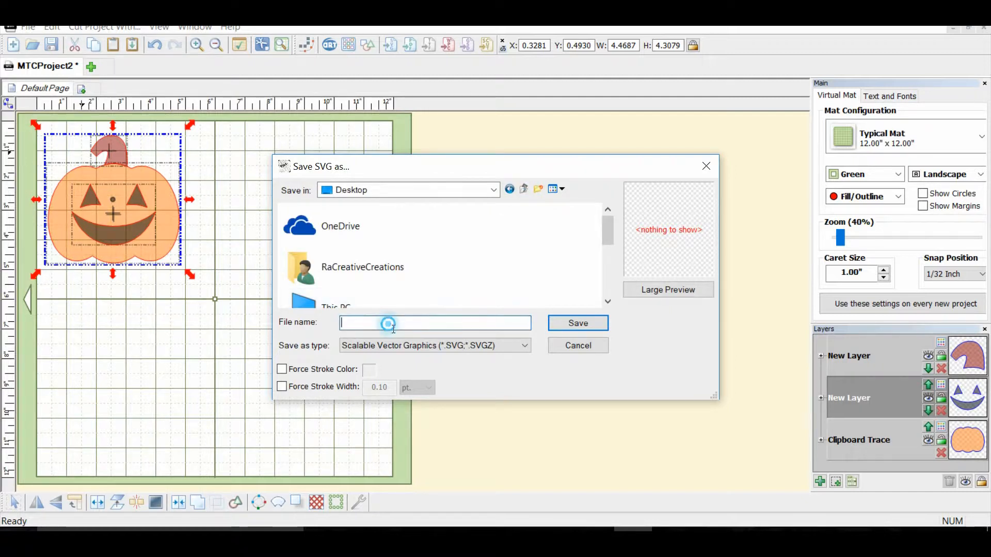
pyautogui.write('pumpkin')
pyautogui.click(569, 326)
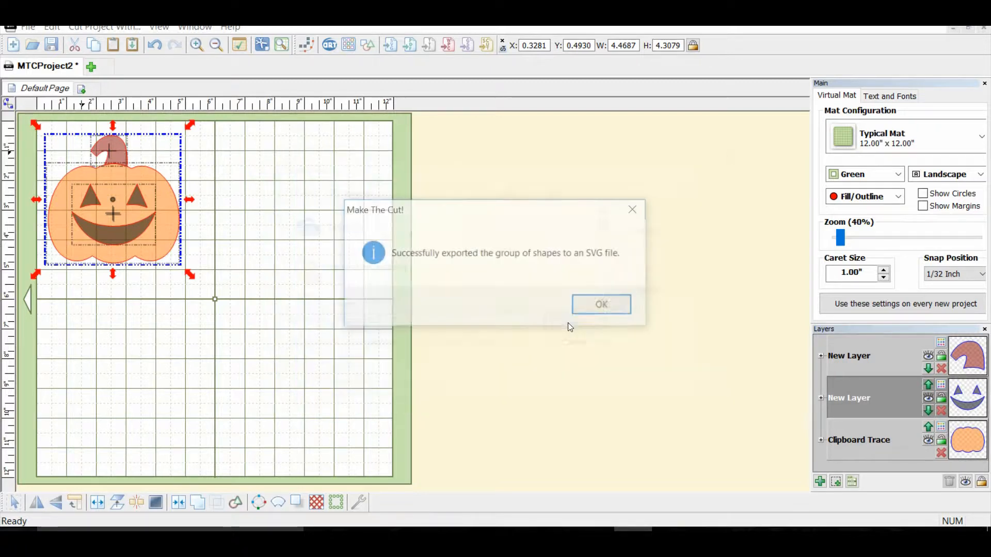
pyautogui.click(603, 305)
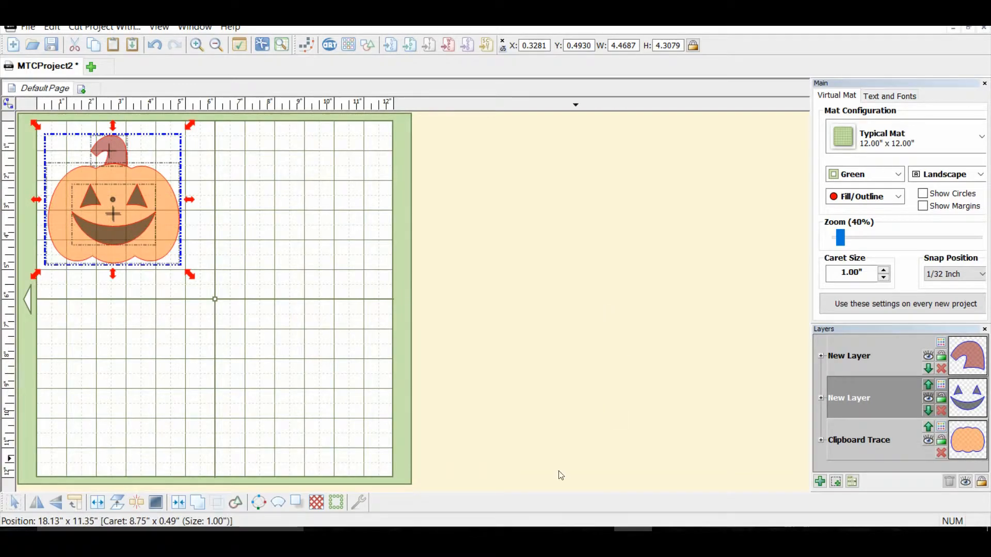
# Step: Switch to the Cricut Design Space browser tab and start an image upload with the file picker
pyautogui.hotkey('alt', 'Tab')
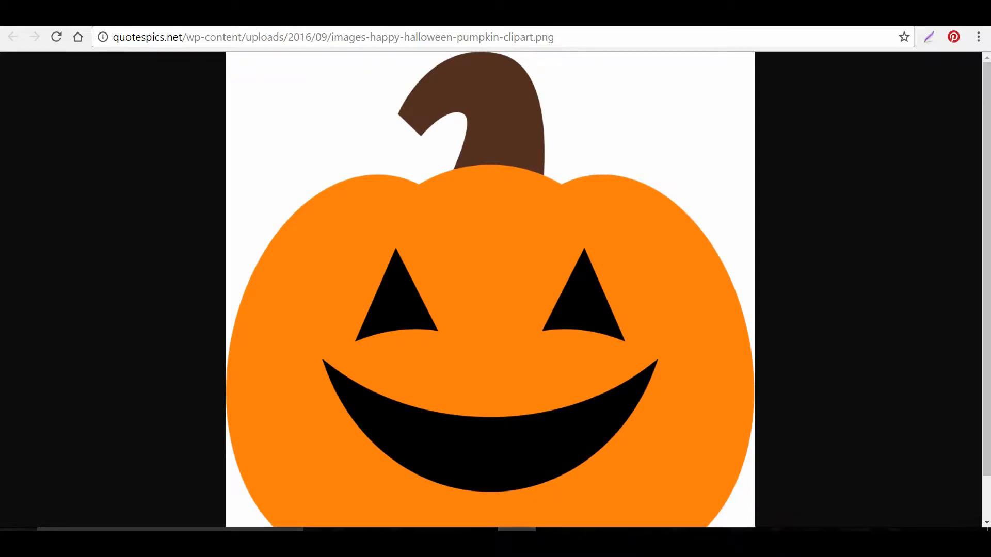
pyautogui.hotkey('ctrl', 'Tab')
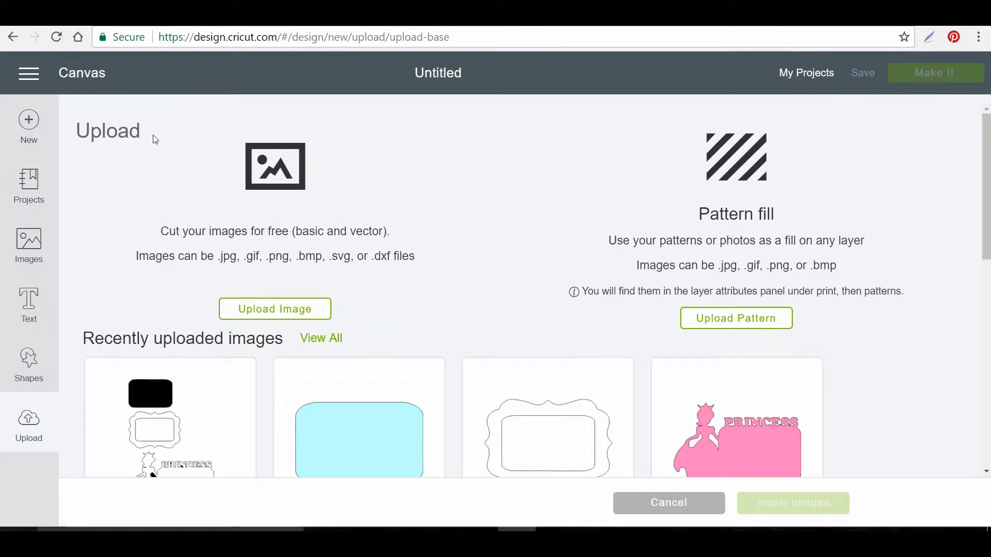
pyautogui.click(265, 313)
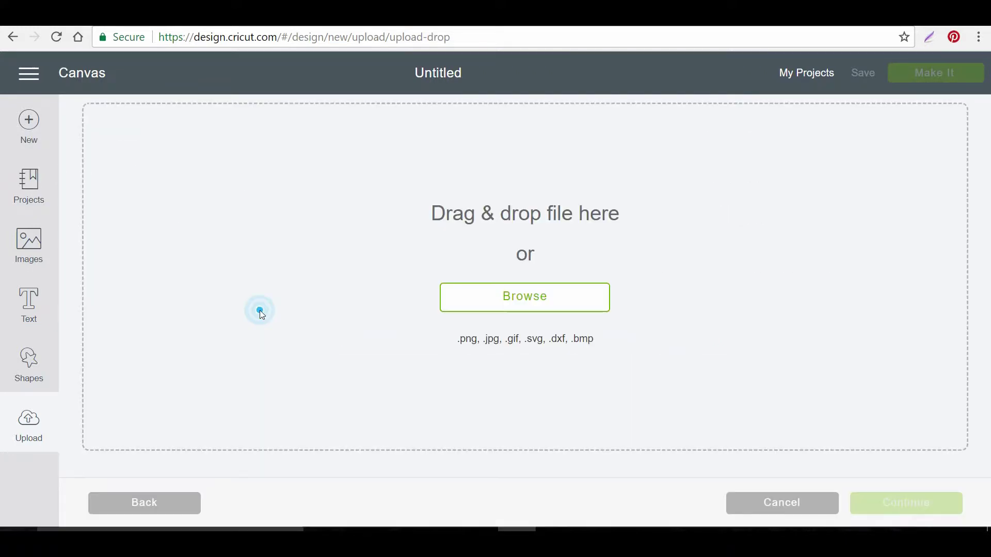
pyautogui.click(513, 302)
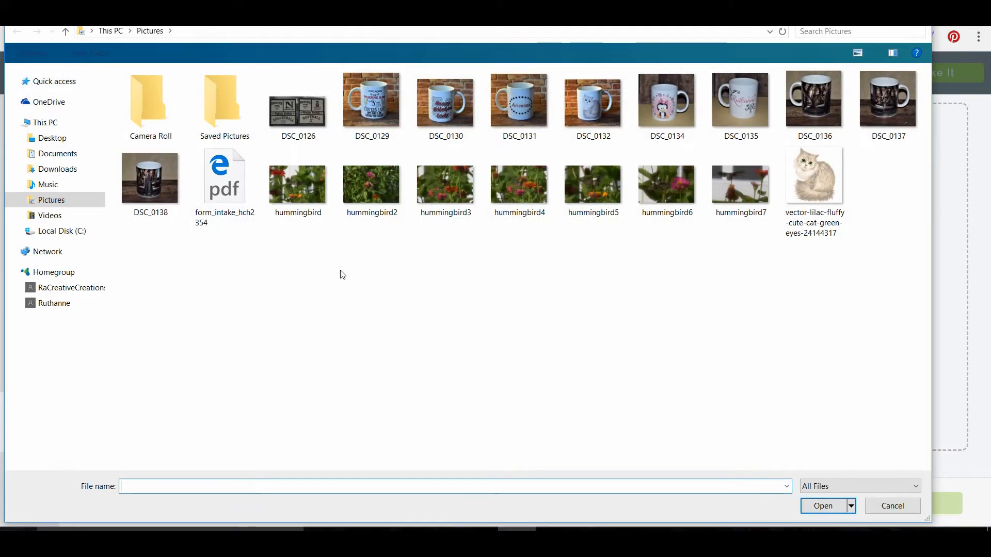
# Step: Browse to the Desktop and open the pumpkin SVG for upload, cancelling an accidental rename
pyautogui.click(44, 123)
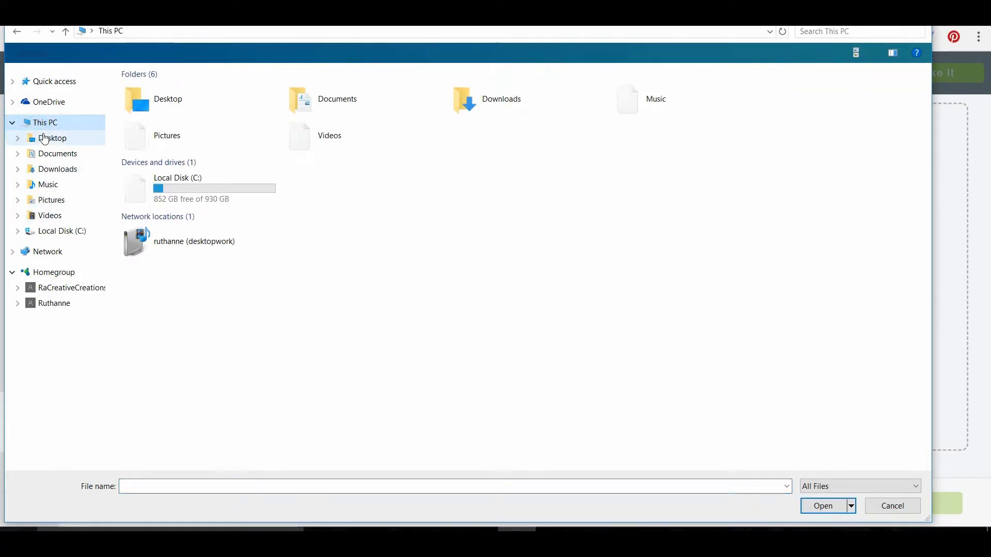
pyautogui.click(52, 138)
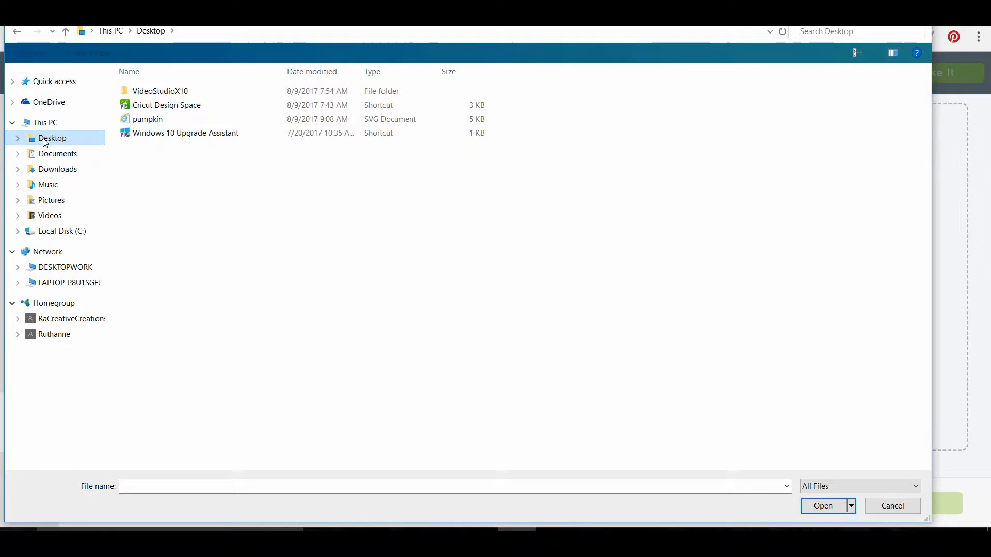
pyautogui.click(136, 120)
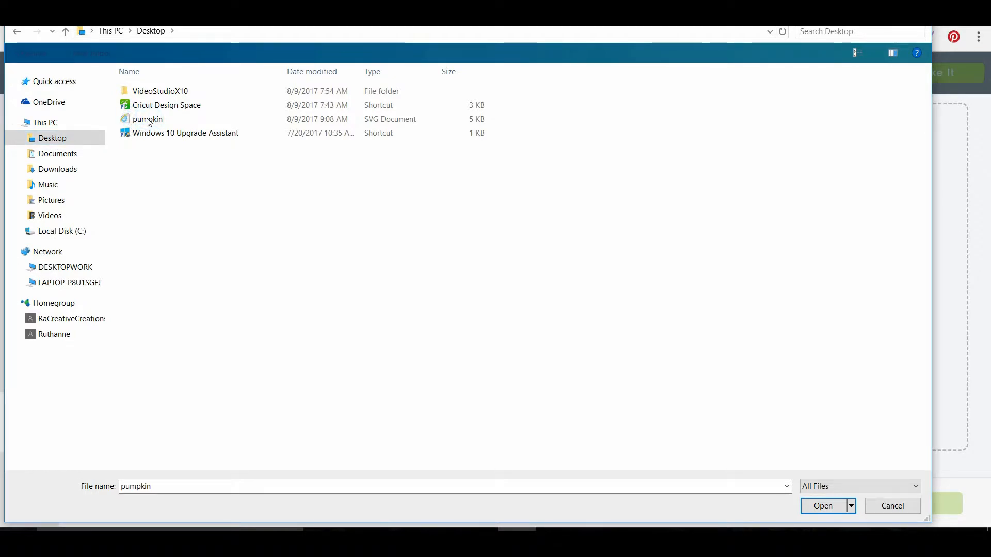
pyautogui.click(150, 121)
pyautogui.click(443, 294)
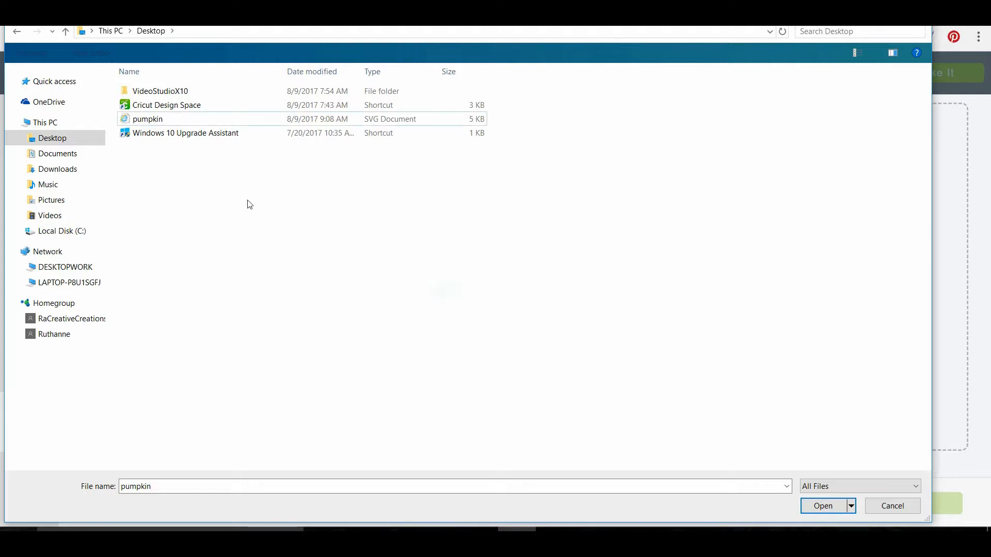
pyautogui.click(146, 123)
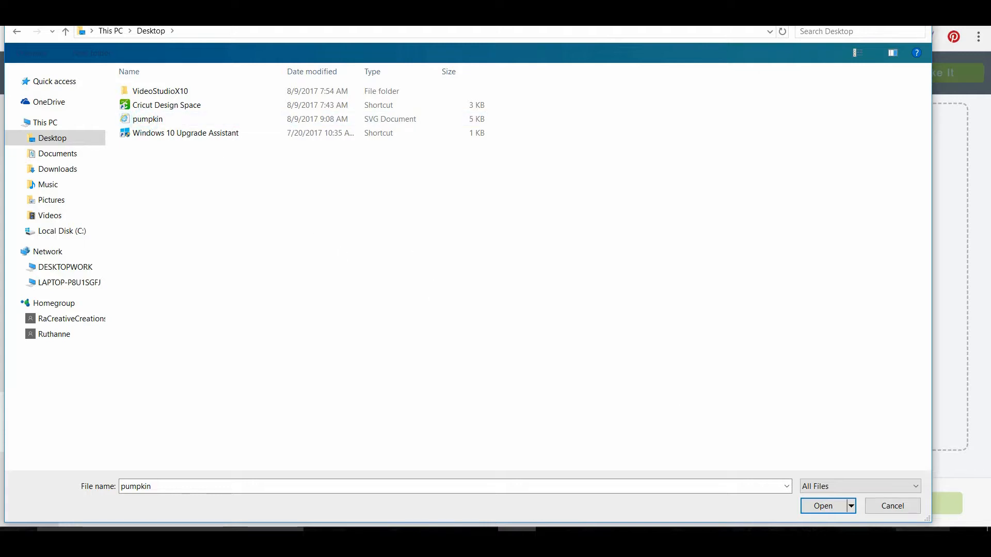
pyautogui.click(821, 506)
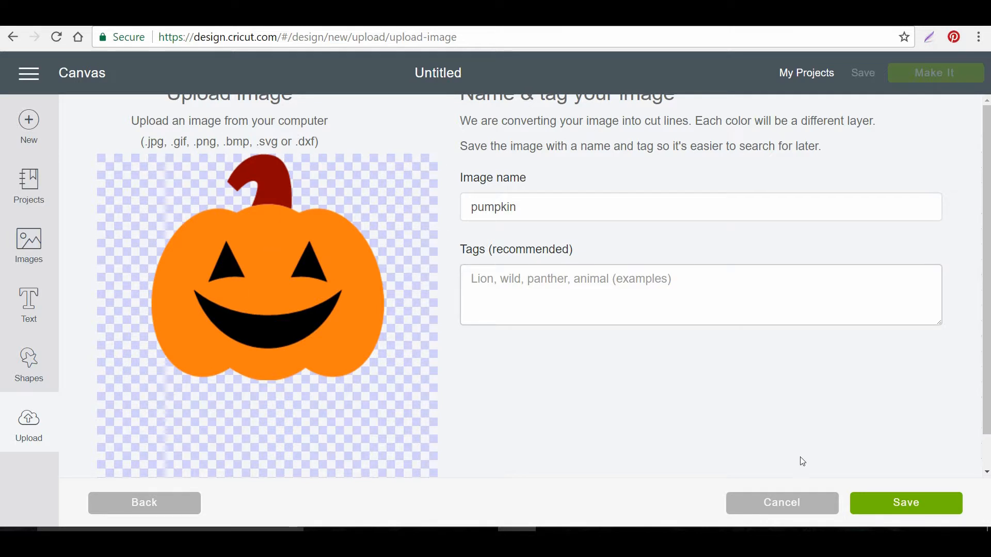
# Step: Save the pumpkin image to uploads and insert it onto the canvas as a three-layer group
pyautogui.click(907, 505)
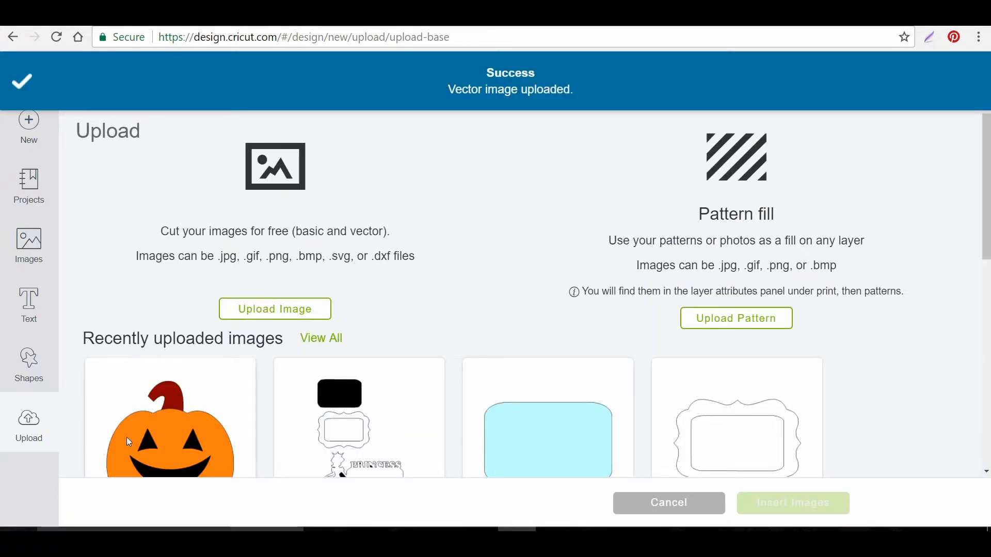
pyautogui.click(173, 405)
pyautogui.click(799, 505)
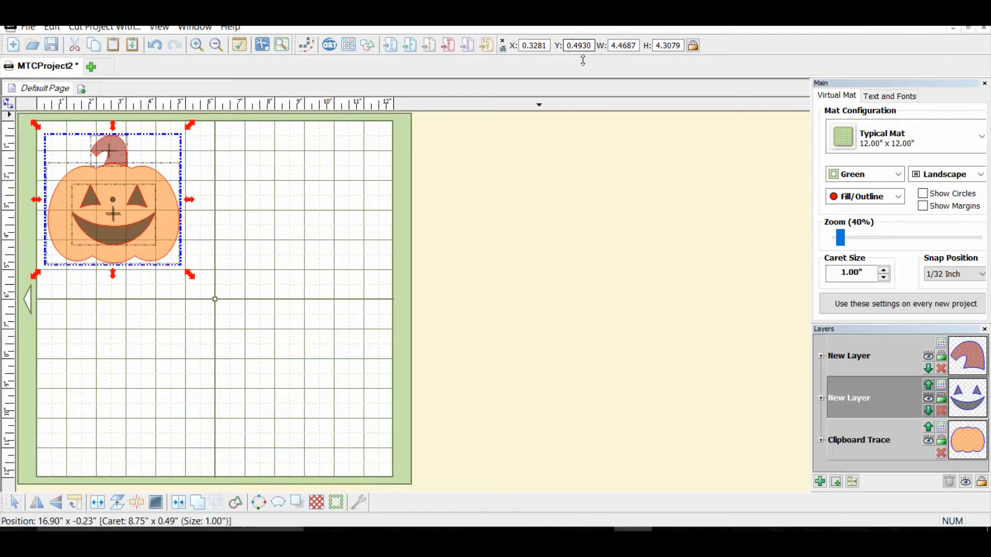
# Step: Copy the pumpkin's 4.4687-inch width value from the Make The Cut W field
pyautogui.click(632, 45)
pyautogui.doubleClick(623, 45)
pyautogui.rightClick(617, 45)
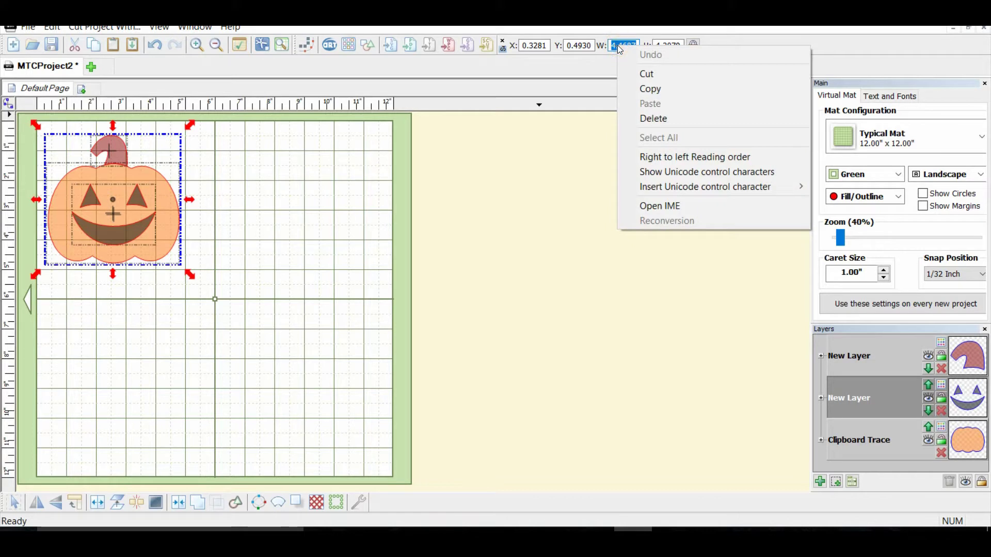
pyautogui.click(649, 89)
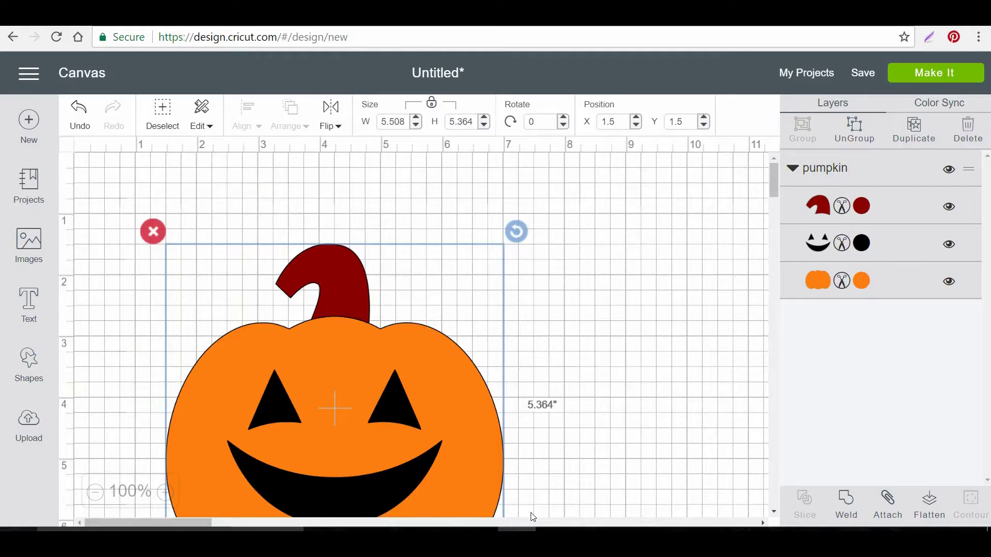
# Step: Paste the copied width 4.4687 so the pumpkin measures 4.469 by 4.352 inches
pyautogui.hotkey('alt', 'Tab')
pyautogui.doubleClick(393, 121)
pyautogui.rightClick(392, 122)
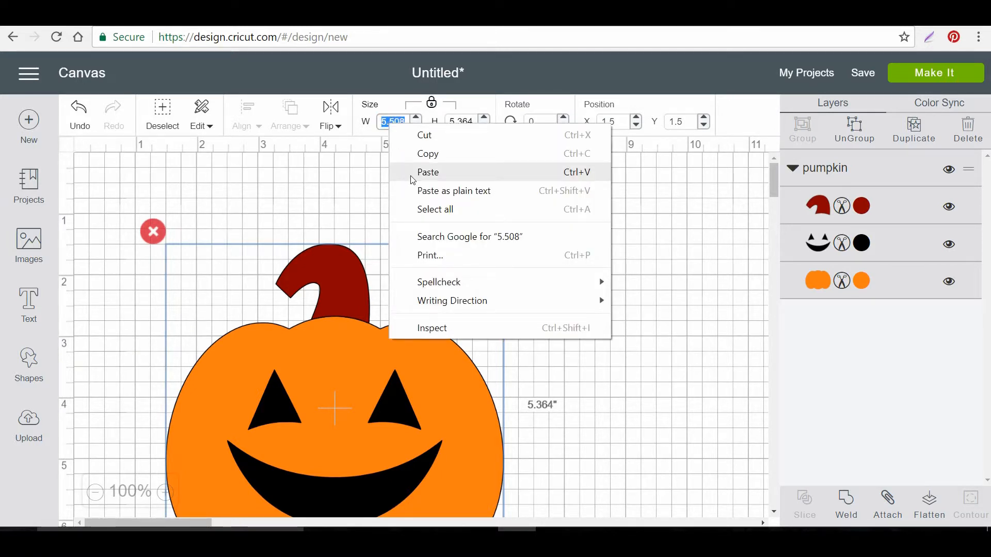
pyautogui.click(424, 176)
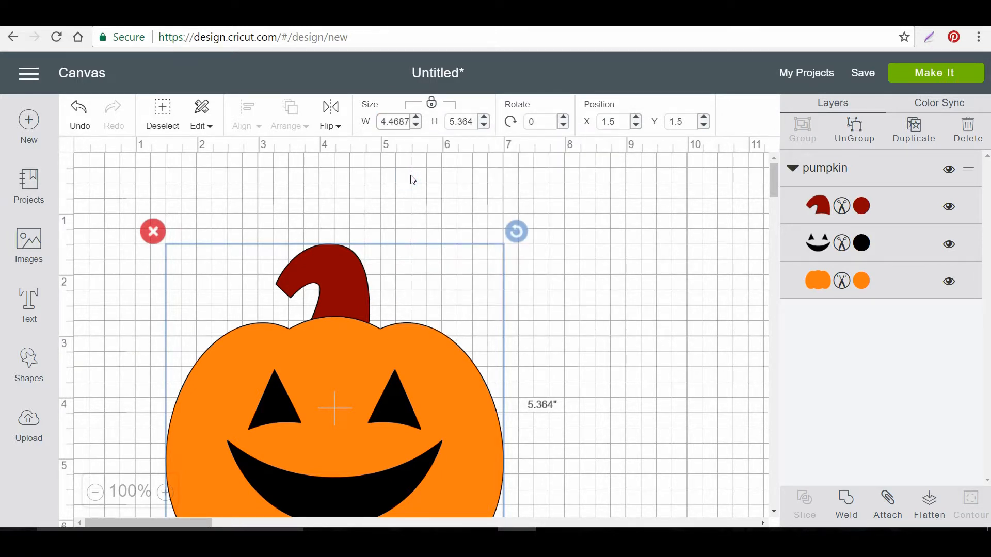
pyautogui.press('Return')
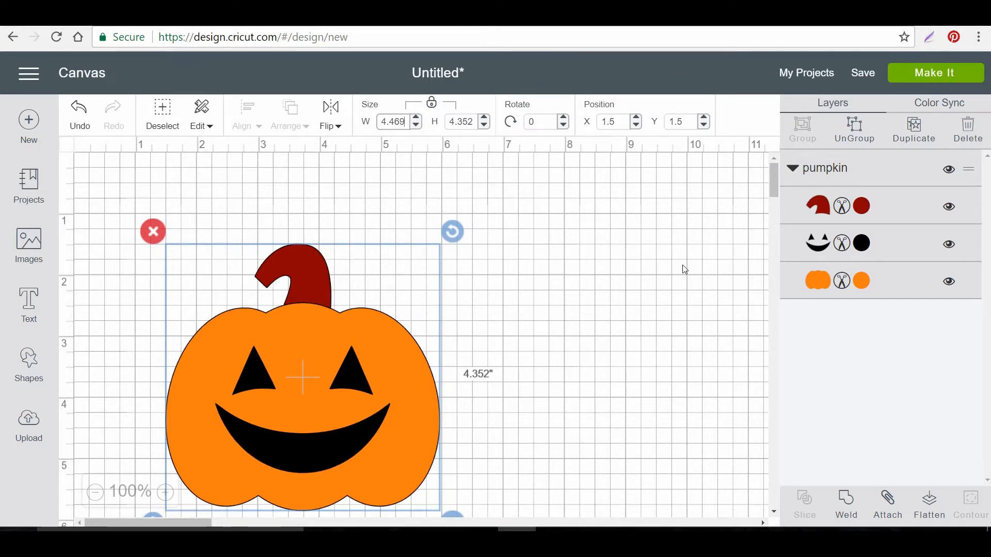
# Step: Move the pumpkin toward the canvas top-left and deselect it
pyautogui.moveTo(273, 388)
pyautogui.mouseDown()
pyautogui.moveTo(243, 326)
pyautogui.moveTo(241, 335)
pyautogui.mouseUp()
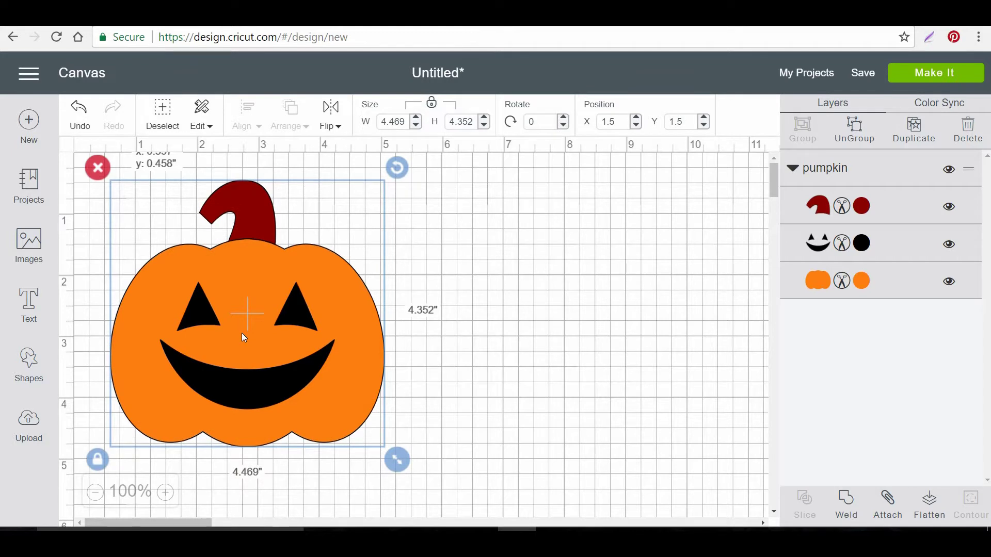
pyautogui.click(693, 399)
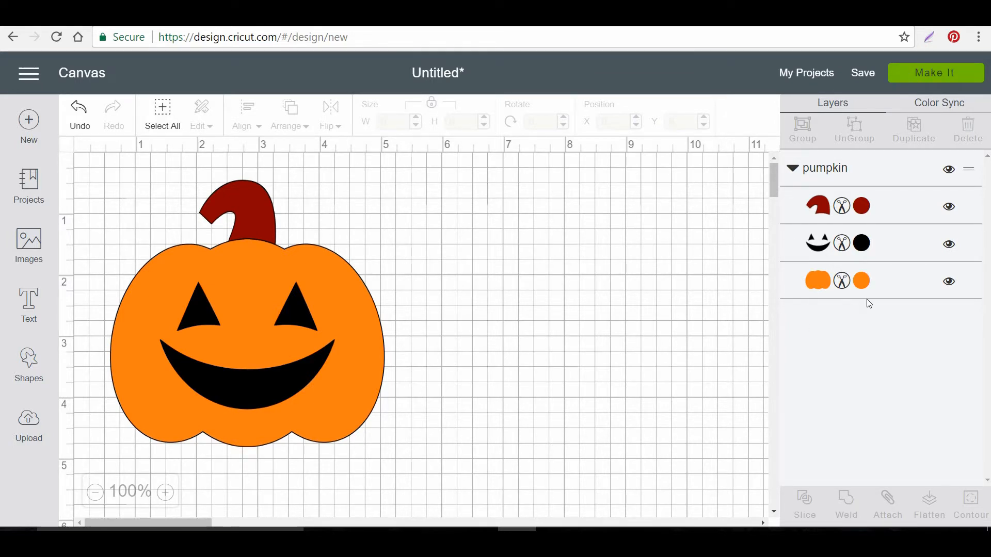
# Step: Send the design to Make It so it sorts into black, red and orange mats
pyautogui.click(932, 74)
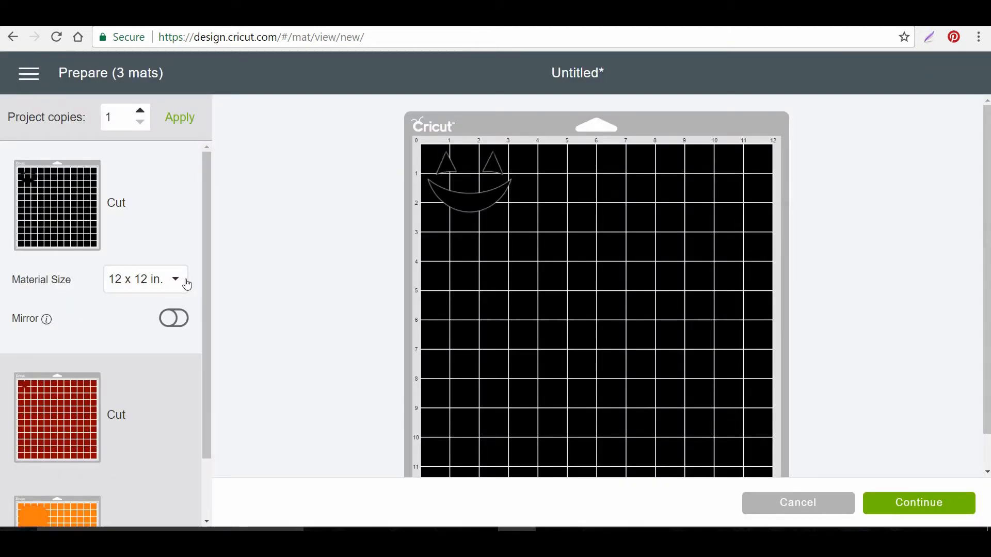
pyautogui.scroll(-2, 207, 306)
pyautogui.scroll(-1, 207, 305)
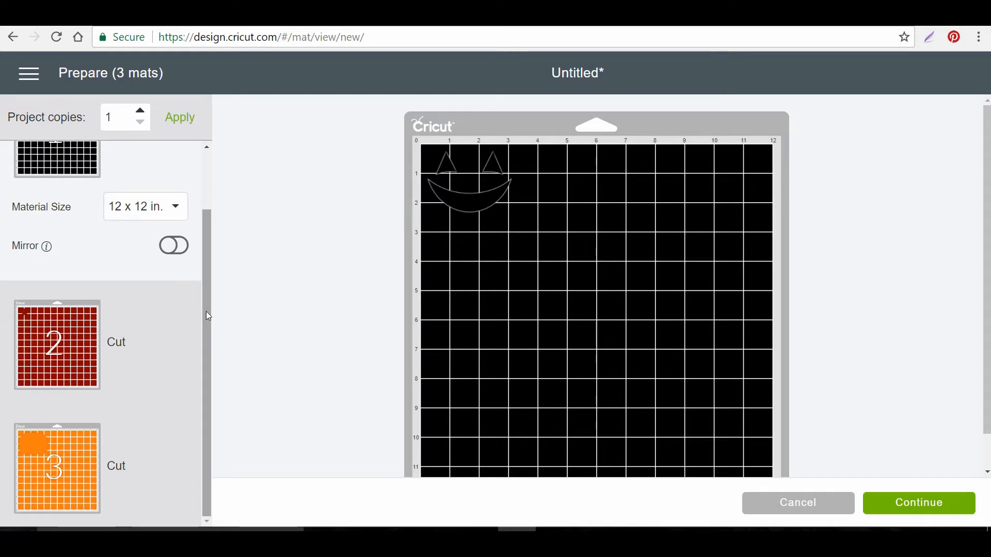
pyautogui.scroll(2, 207, 343)
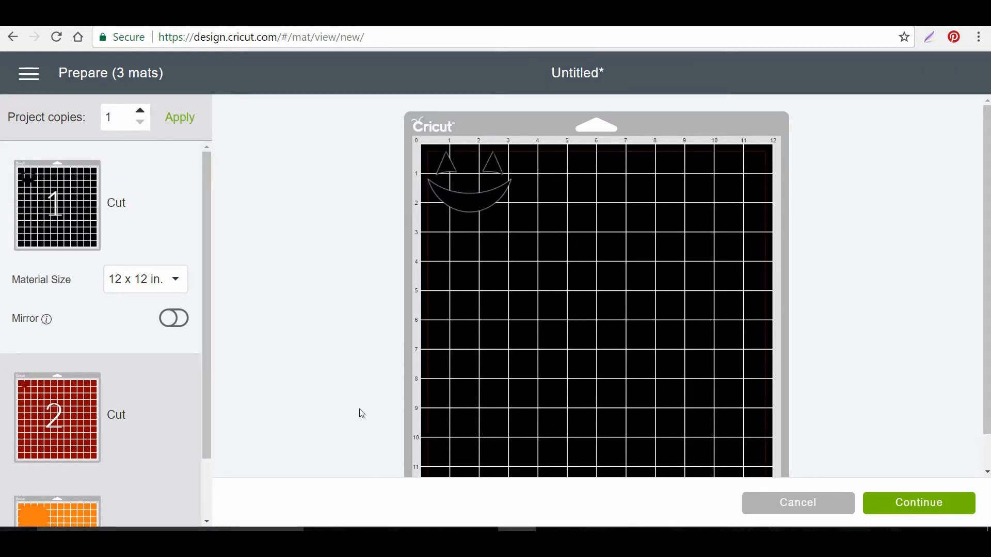
pyautogui.scroll(-2, 356, 405)
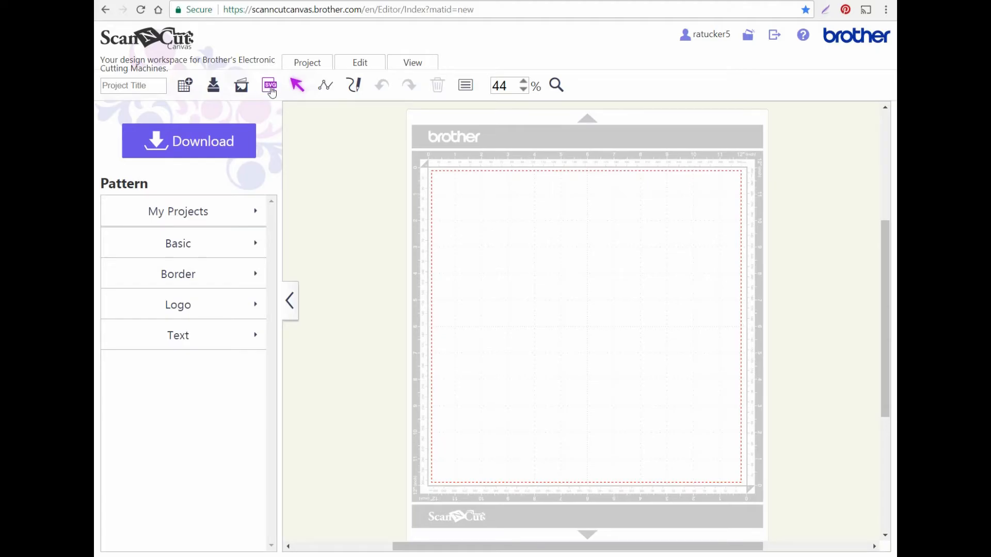
# Step: Import pumpkin.svg from Desktop > pumpkin video onto the ScanNCut mat
pyautogui.click(270, 86)
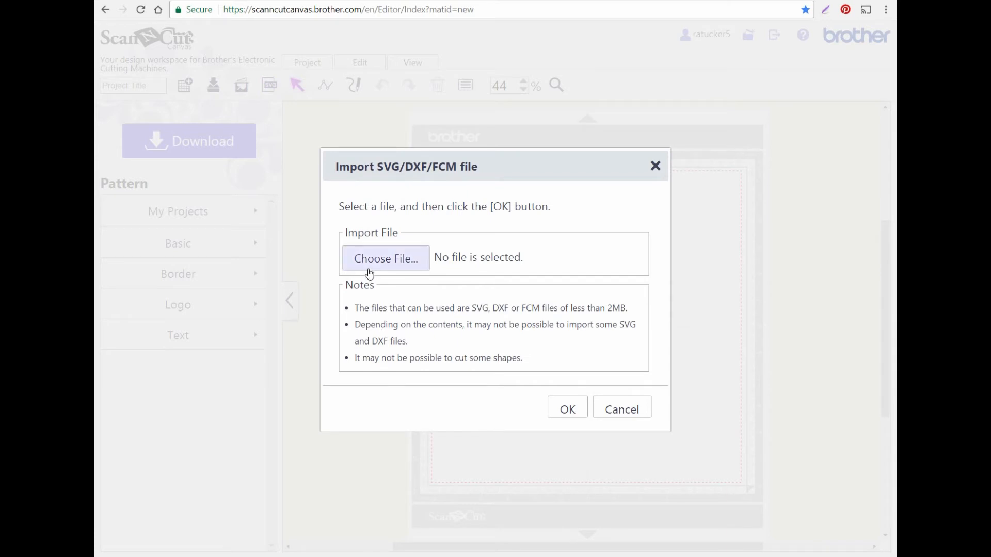
pyautogui.click(385, 258)
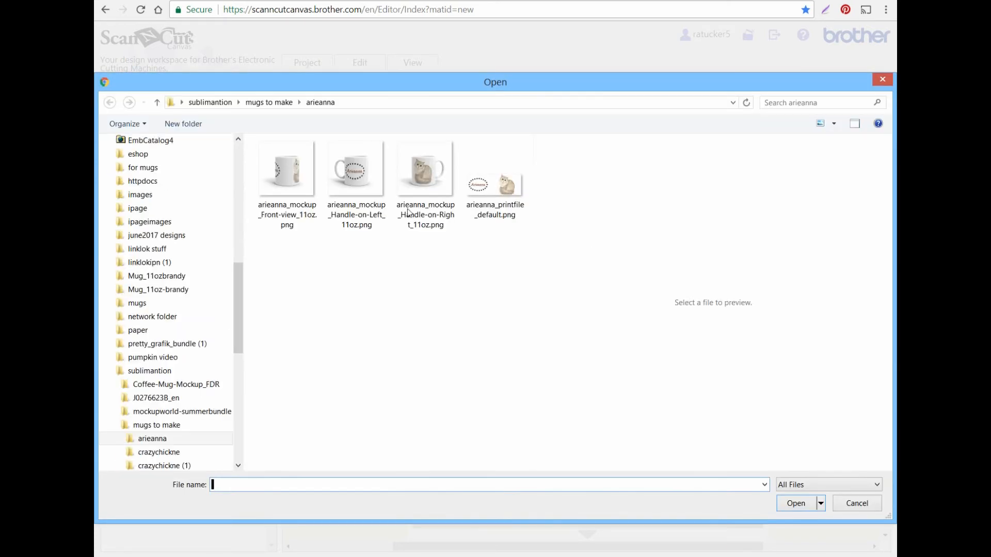
pyautogui.scroll(-5, 232, 310)
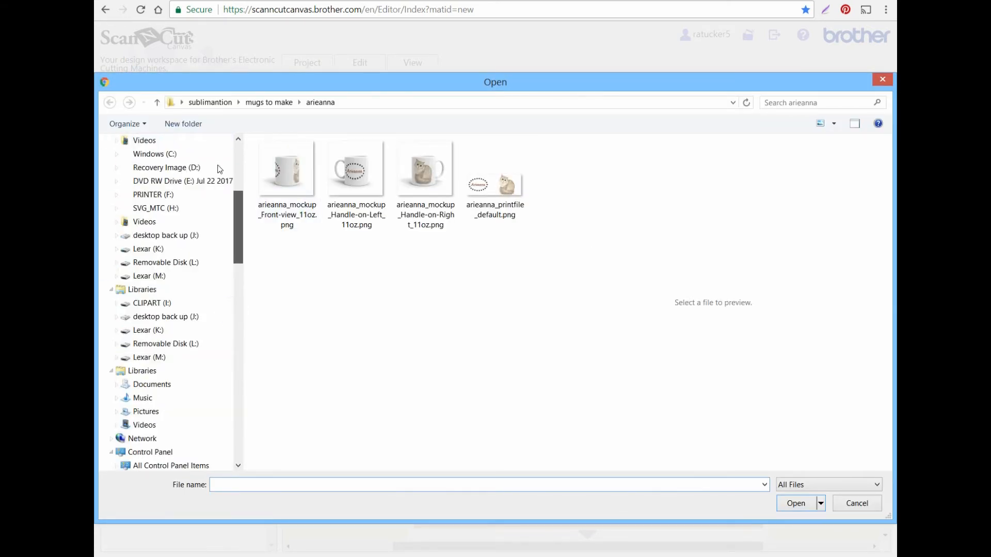
pyautogui.click(238, 153)
pyautogui.click(136, 172)
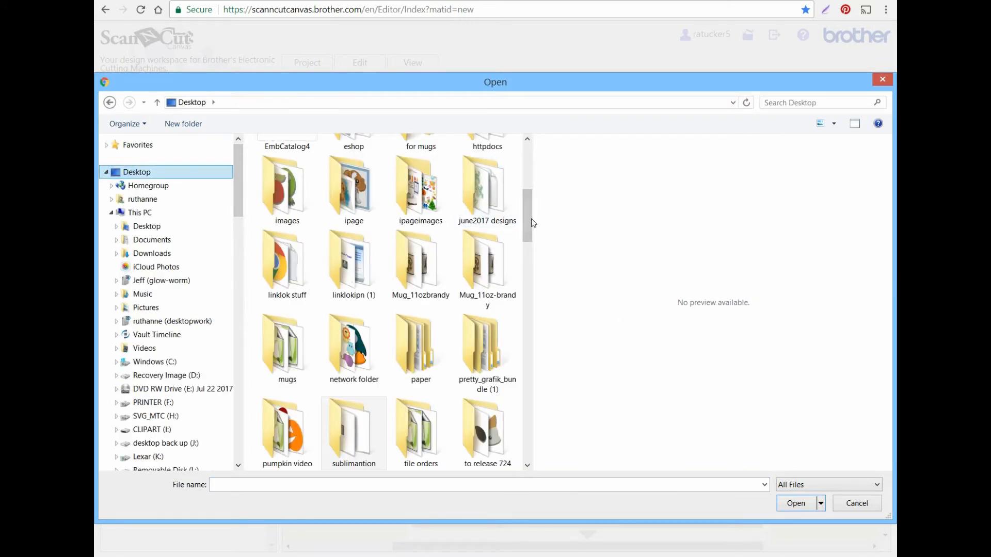
pyautogui.moveTo(528, 194); pyautogui.dragTo(531, 242)
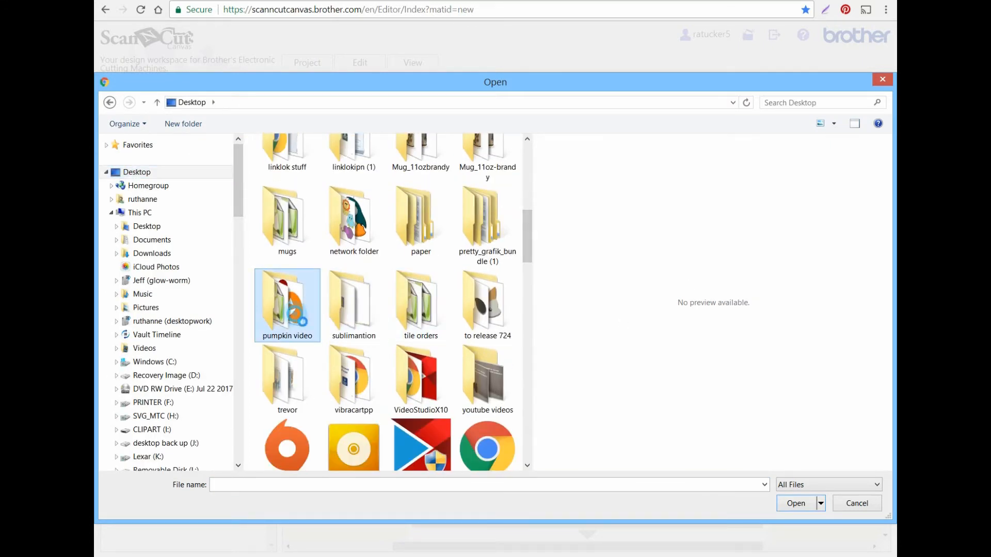
pyautogui.doubleClick(288, 346)
pyautogui.click(356, 175)
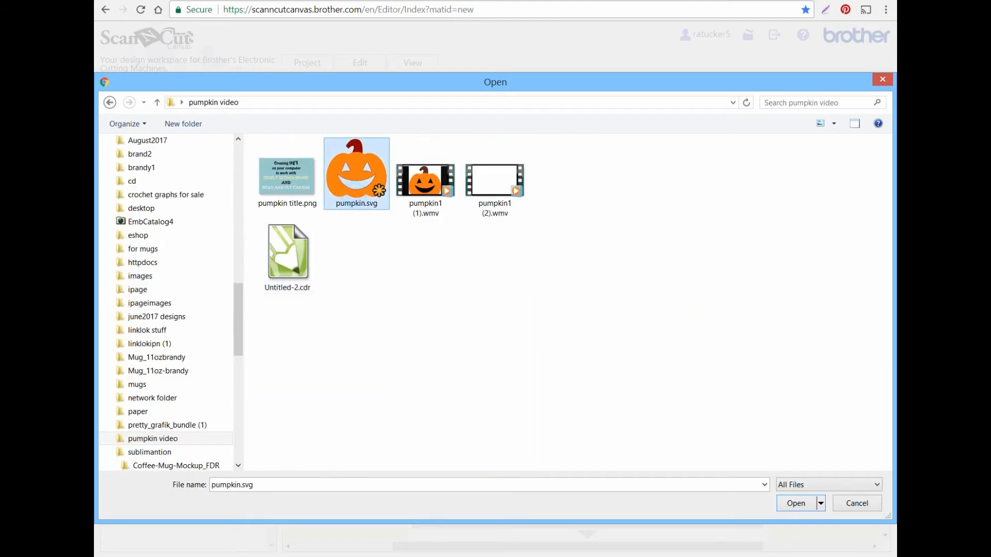
pyautogui.click(796, 503)
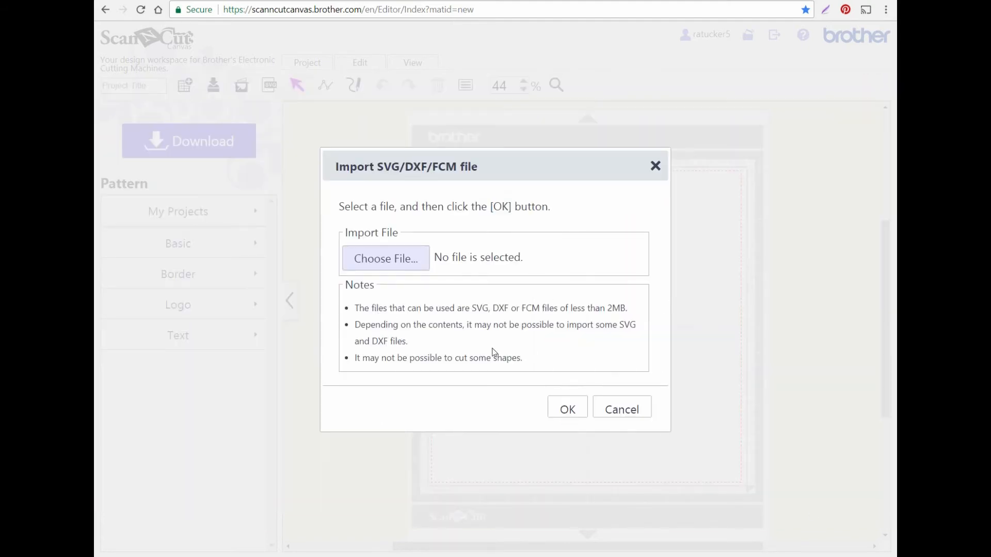
pyautogui.click(568, 410)
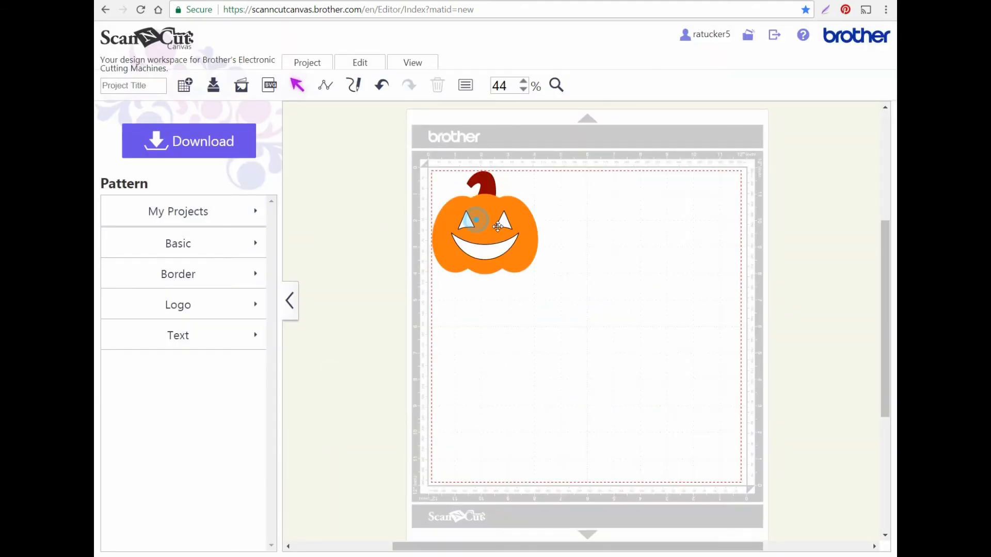
# Step: Spread the orange body right, face outlines lower left and red stem apart on the mat
pyautogui.moveTo(498, 225); pyautogui.dragTo(651, 214)
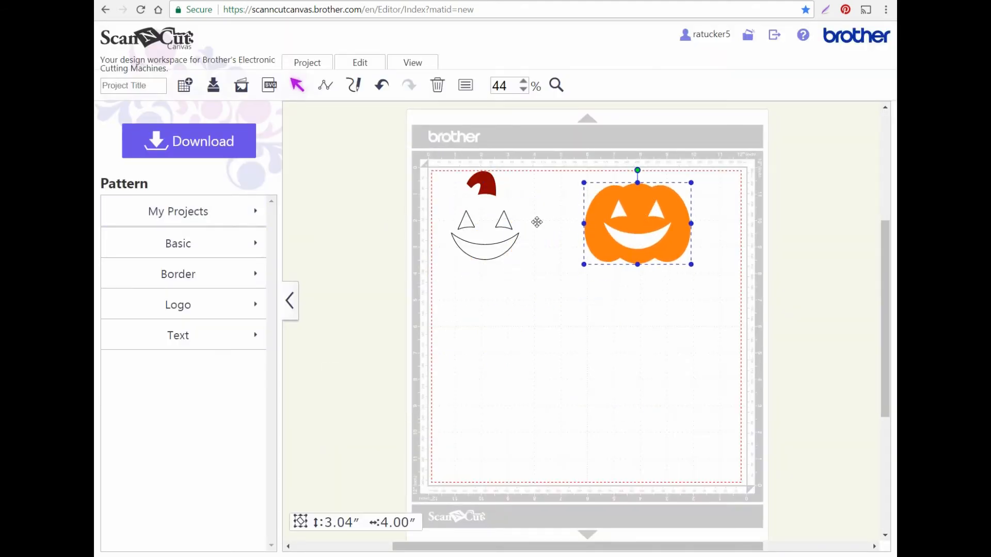
pyautogui.click(478, 233)
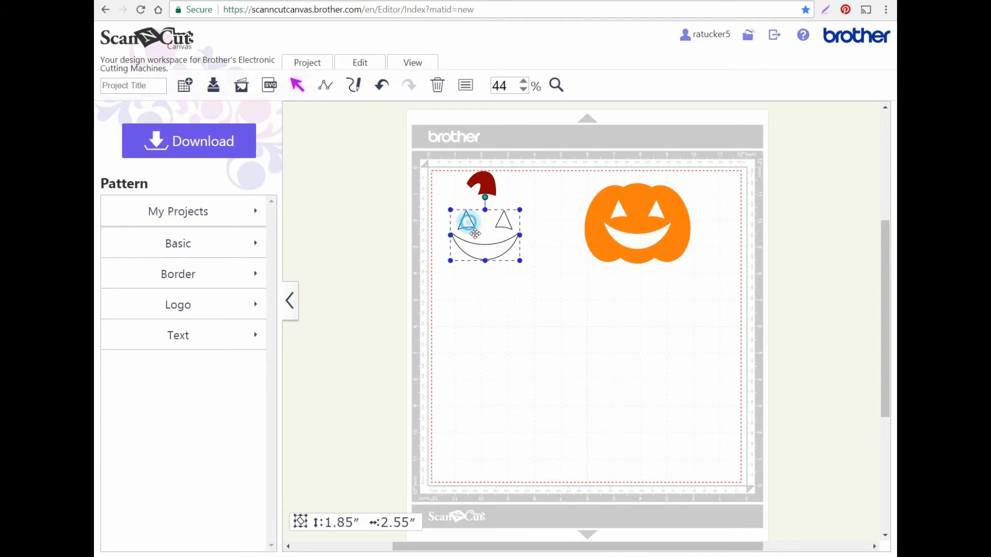
pyautogui.moveTo(478, 233); pyautogui.dragTo(499, 399)
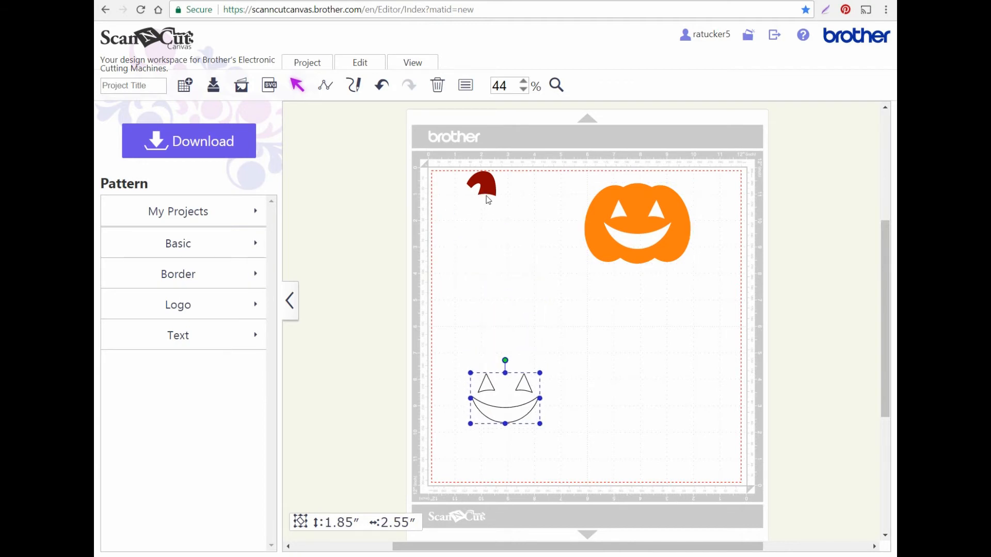
pyautogui.moveTo(485, 188); pyautogui.dragTo(496, 244)
pyautogui.moveTo(635, 225); pyautogui.dragTo(654, 233)
pyautogui.moveTo(488, 243); pyautogui.dragTo(494, 211)
pyautogui.click(199, 141)
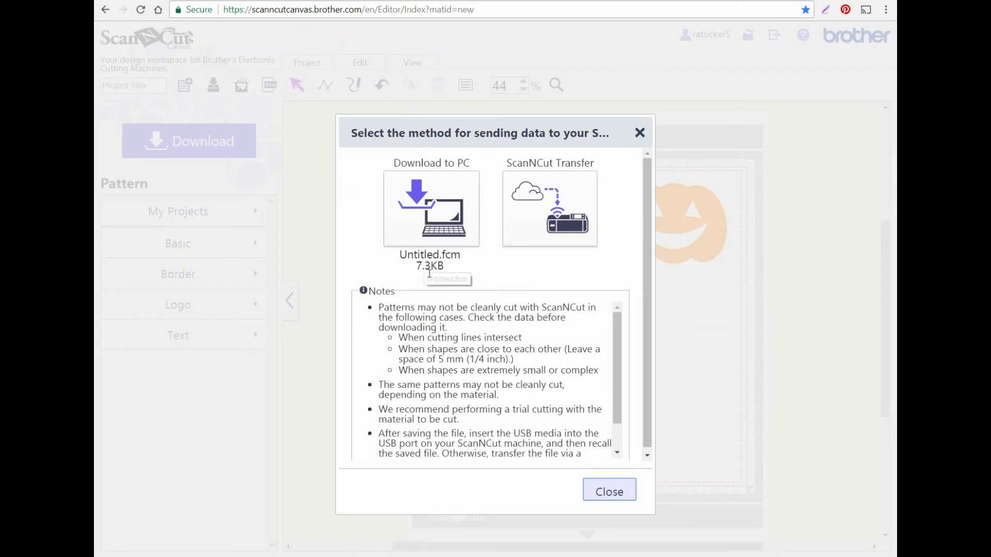
pyautogui.click(609, 493)
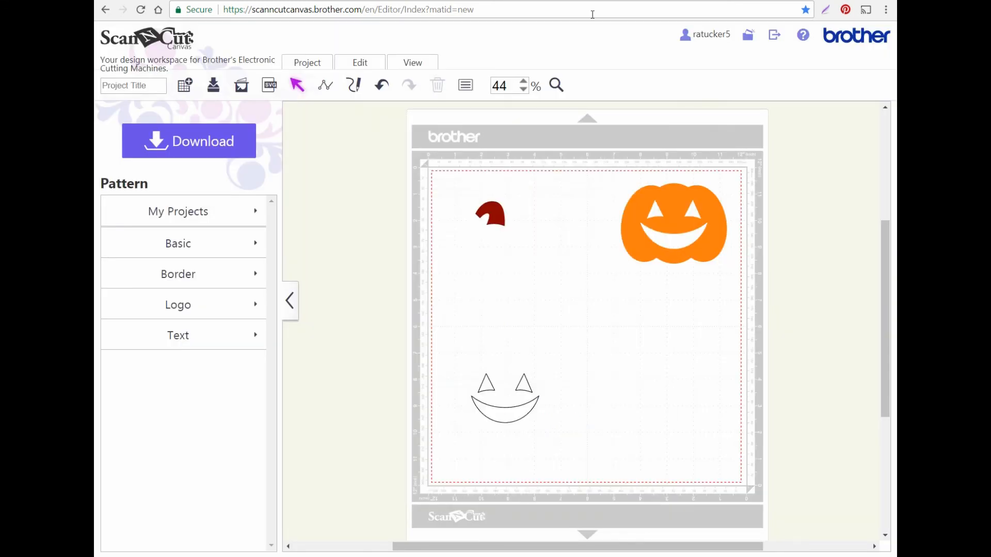